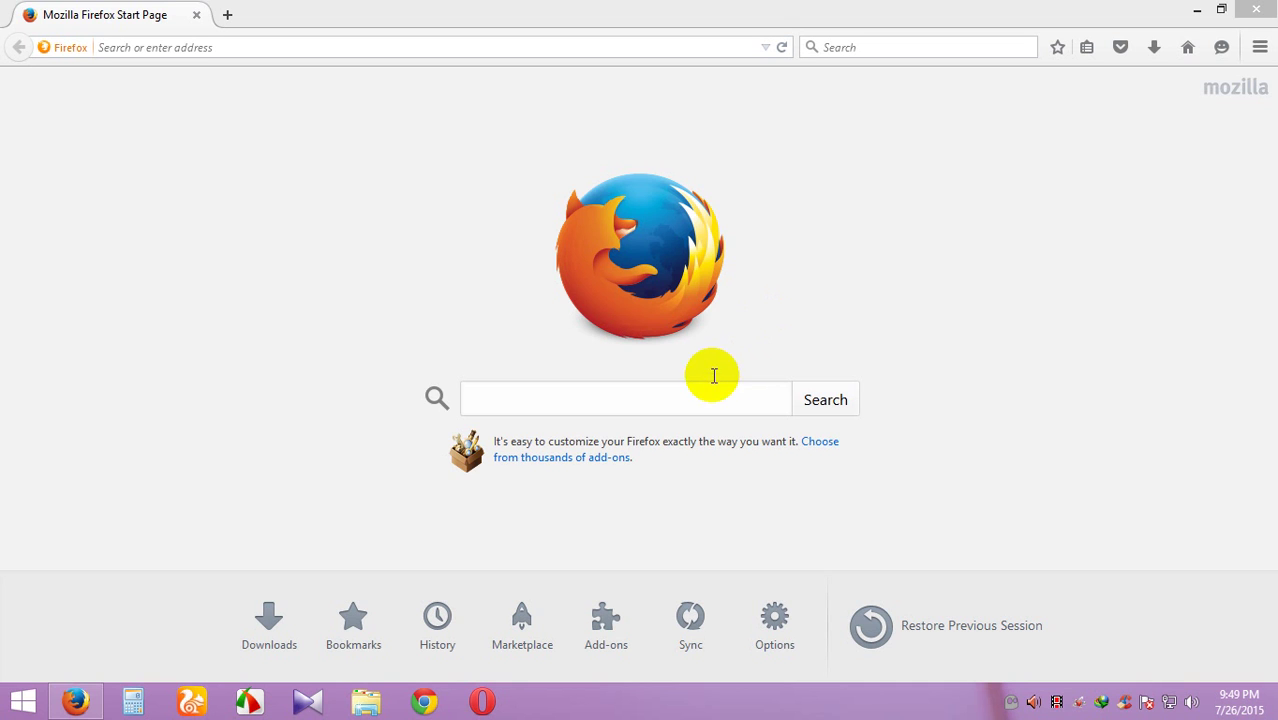
# Search the web for gmail and open Google's 'Create a Gmail address' result.
pyautogui.click(674, 390)
pyautogui.write('gmail')
pyautogui.press('Return')
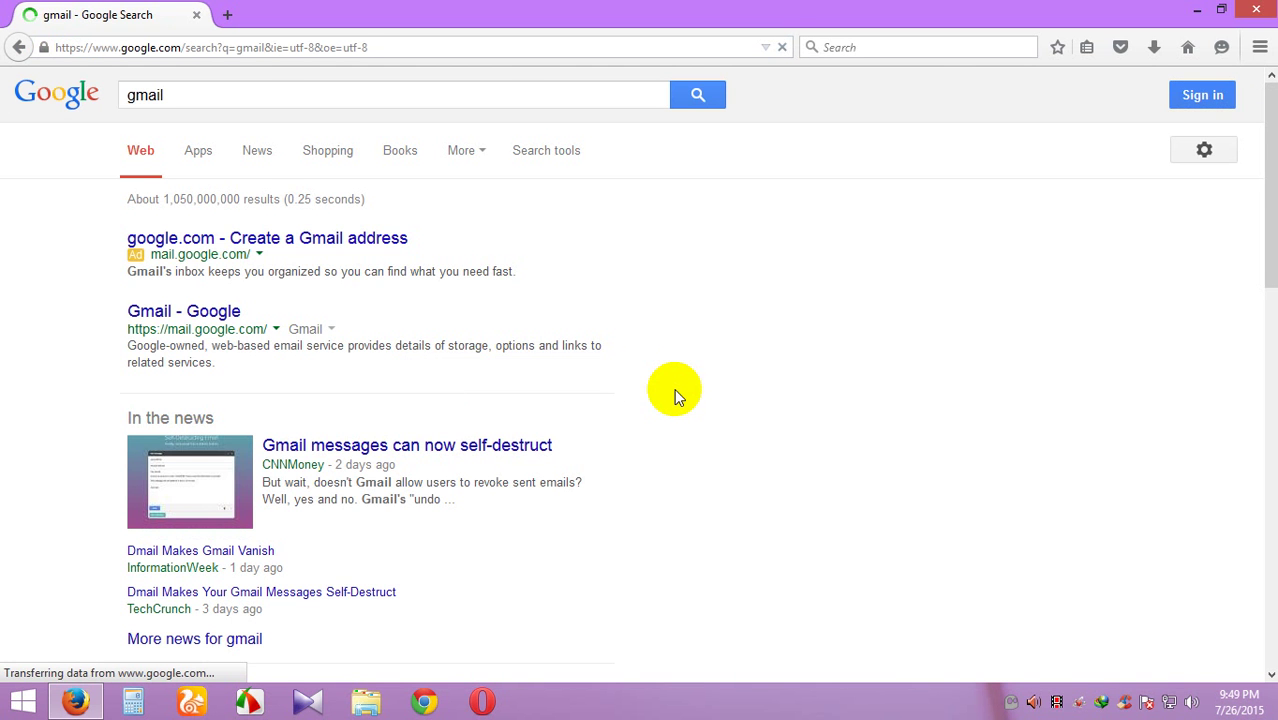
pyautogui.click(293, 243)
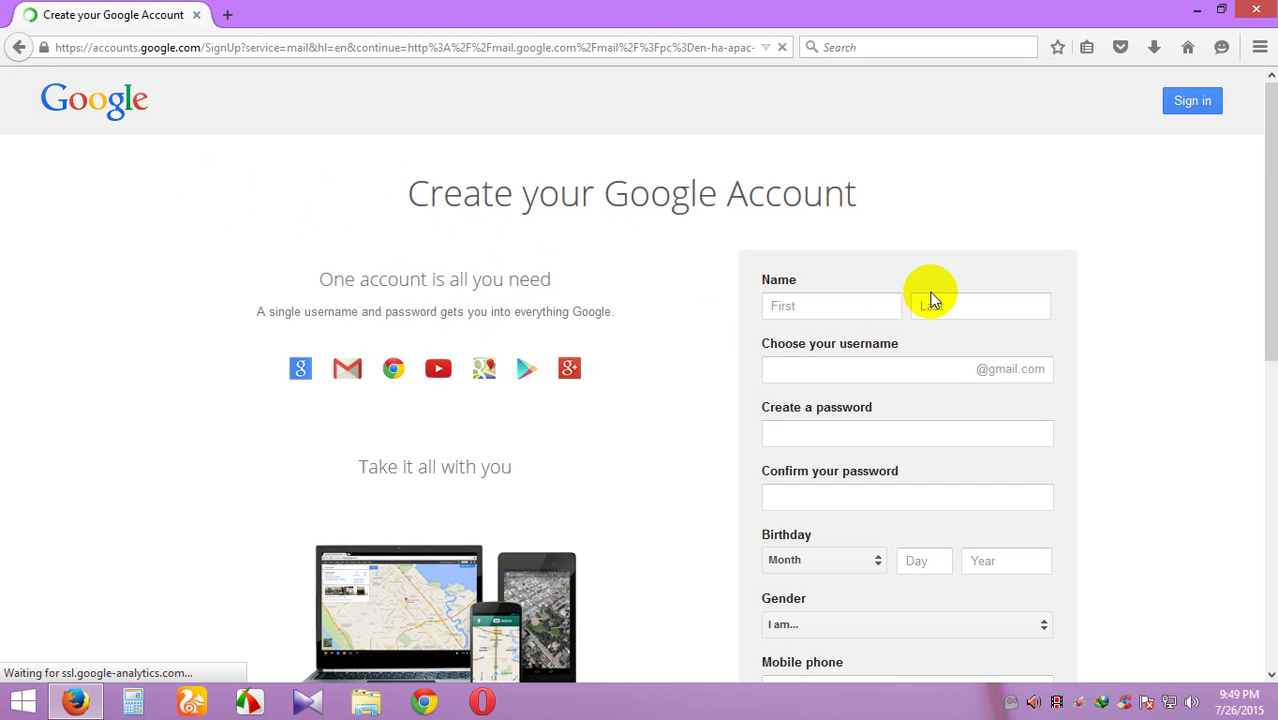
# Look over the blank sign-up form, then place the cursor in the First name field.
pyautogui.scroll(-3, 945, 243)
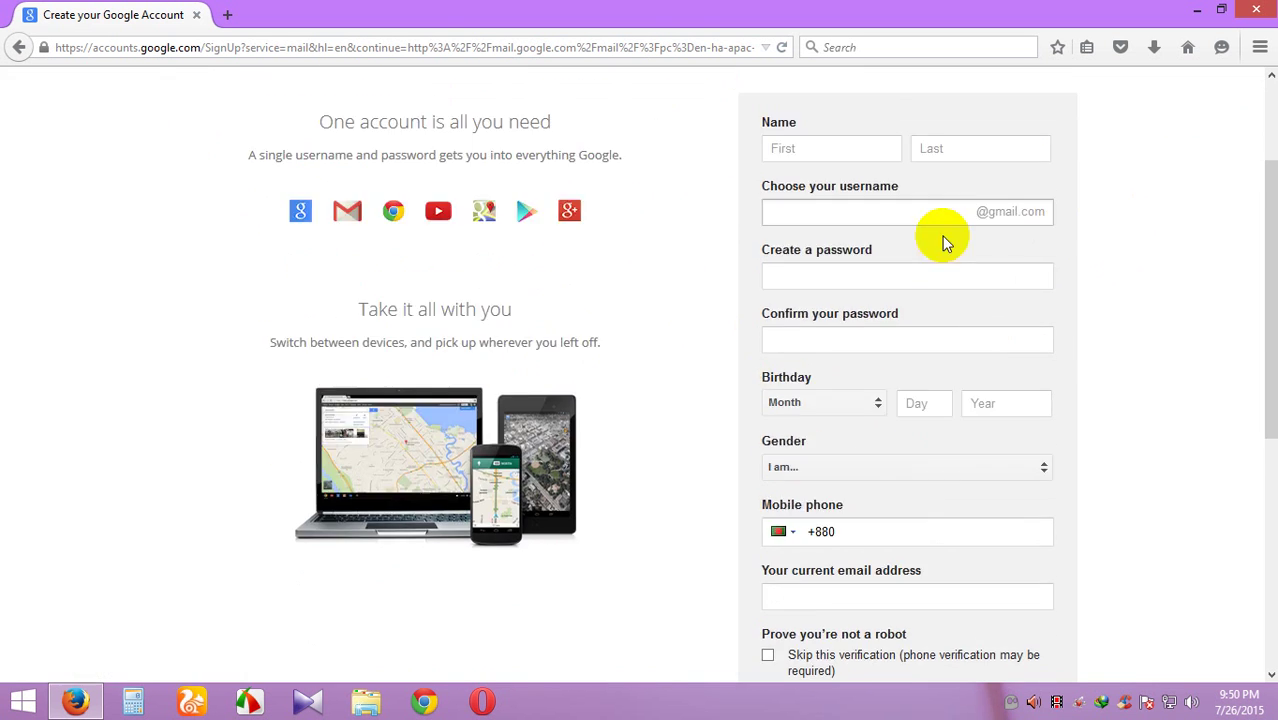
pyautogui.scroll(-10, 558, 324)
pyautogui.scroll(10, 563, 329)
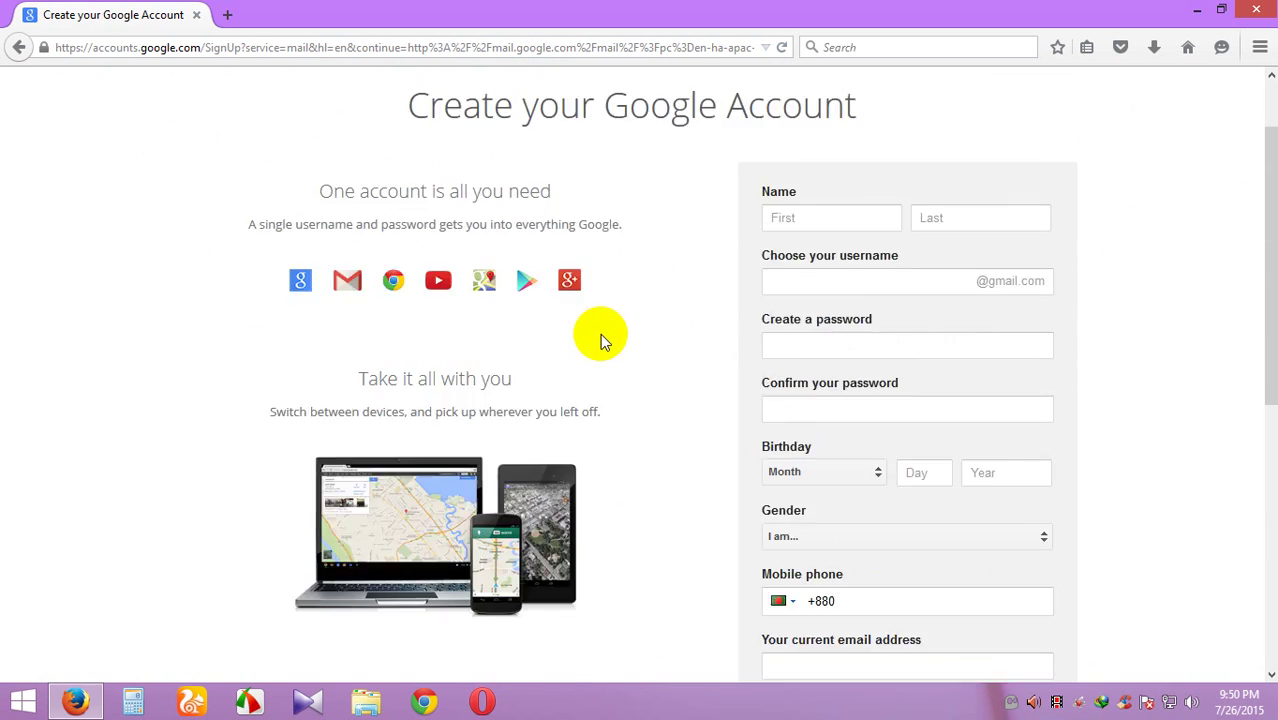
pyautogui.click(774, 307)
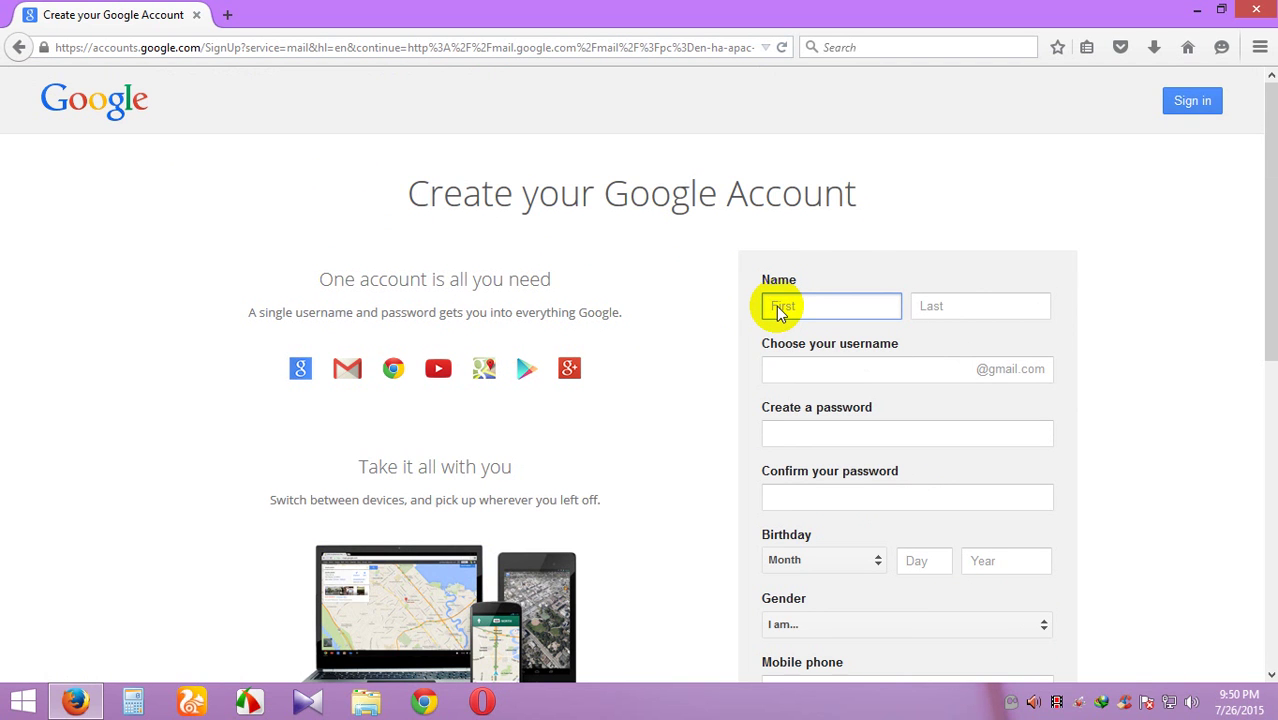
# Enter the first name, last name and a first-choice username.
pyautogui.click(1008, 313)
pyautogui.write('8')
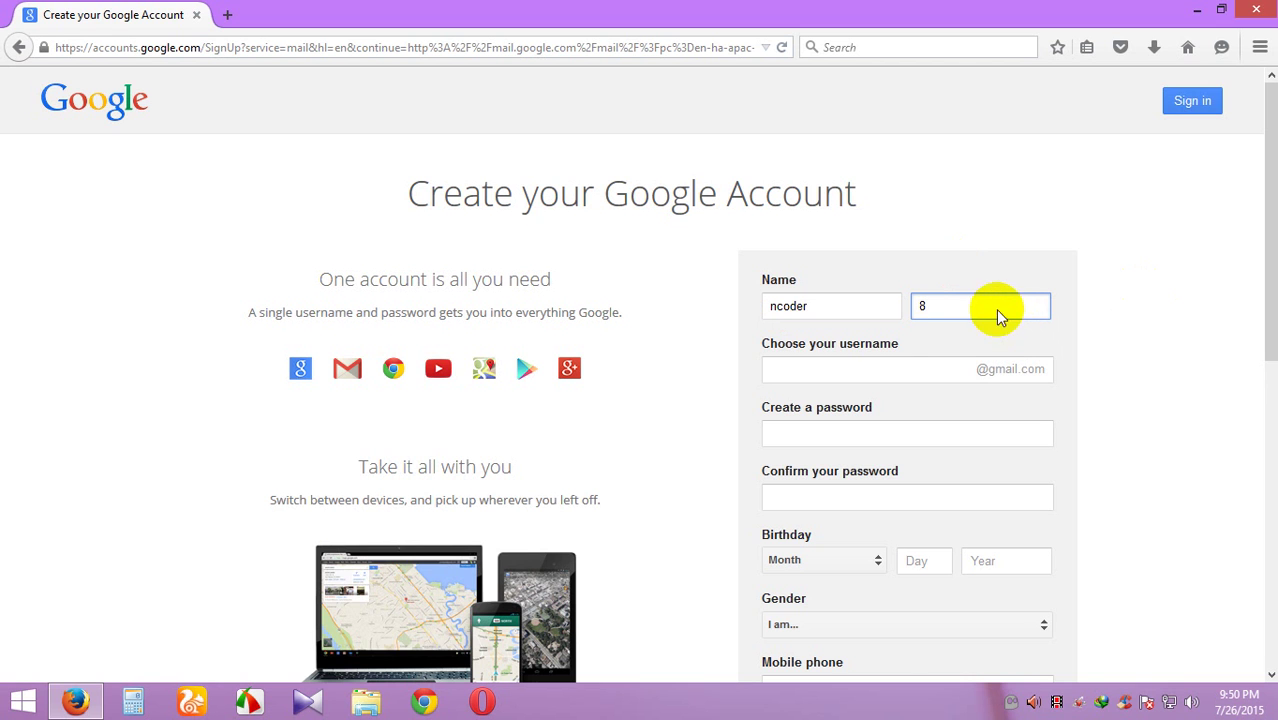
pyautogui.click(847, 364)
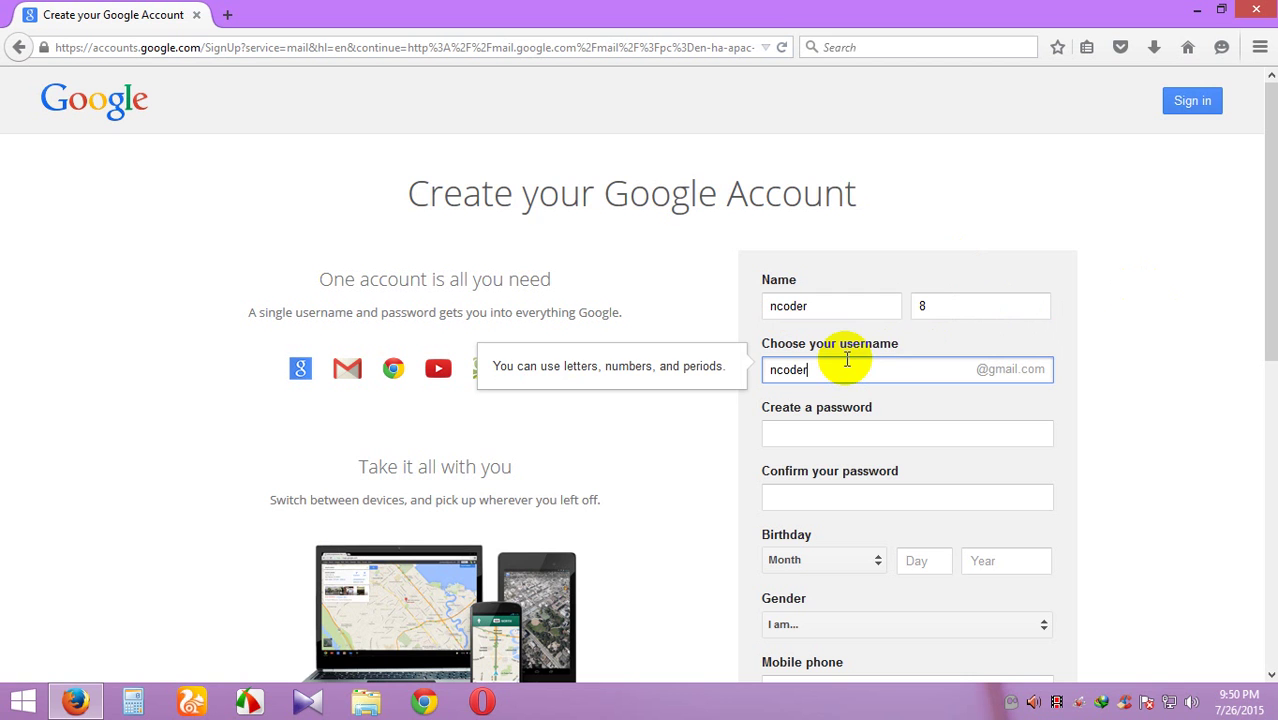
pyautogui.click(918, 436)
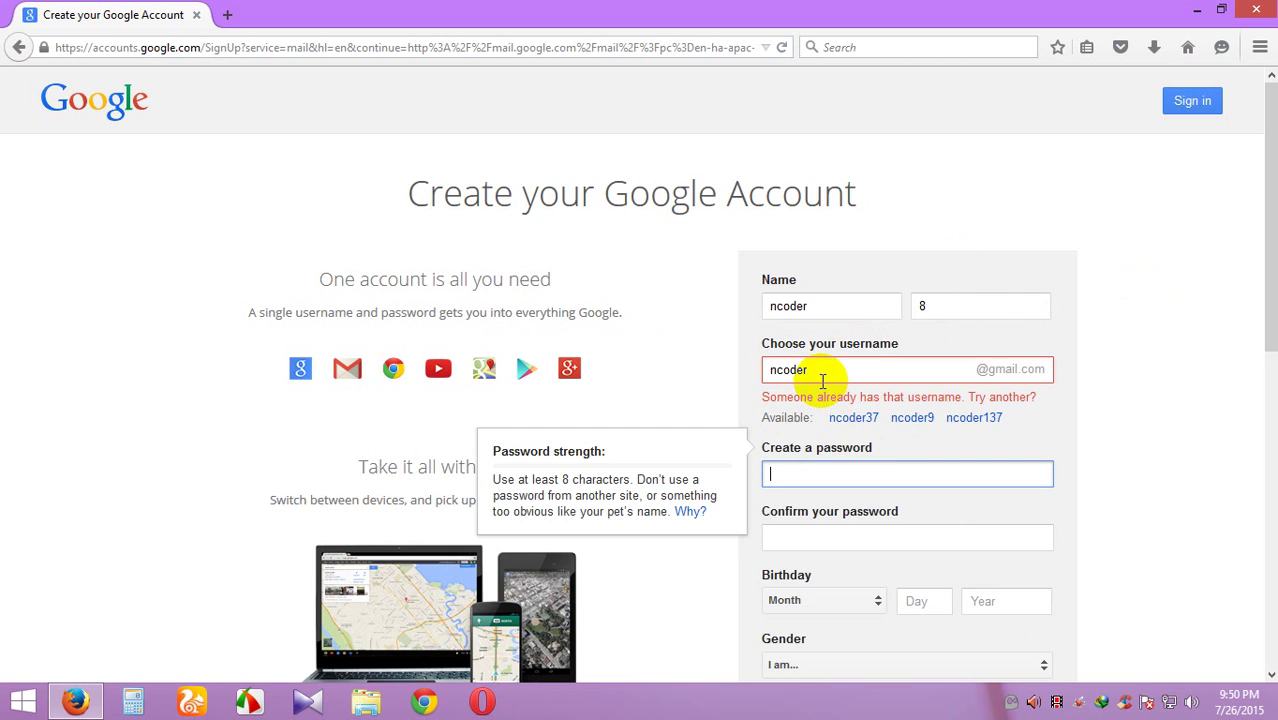
# Replace the last name and try a modified username, checking its availability.
pyautogui.doubleClick(916, 306)
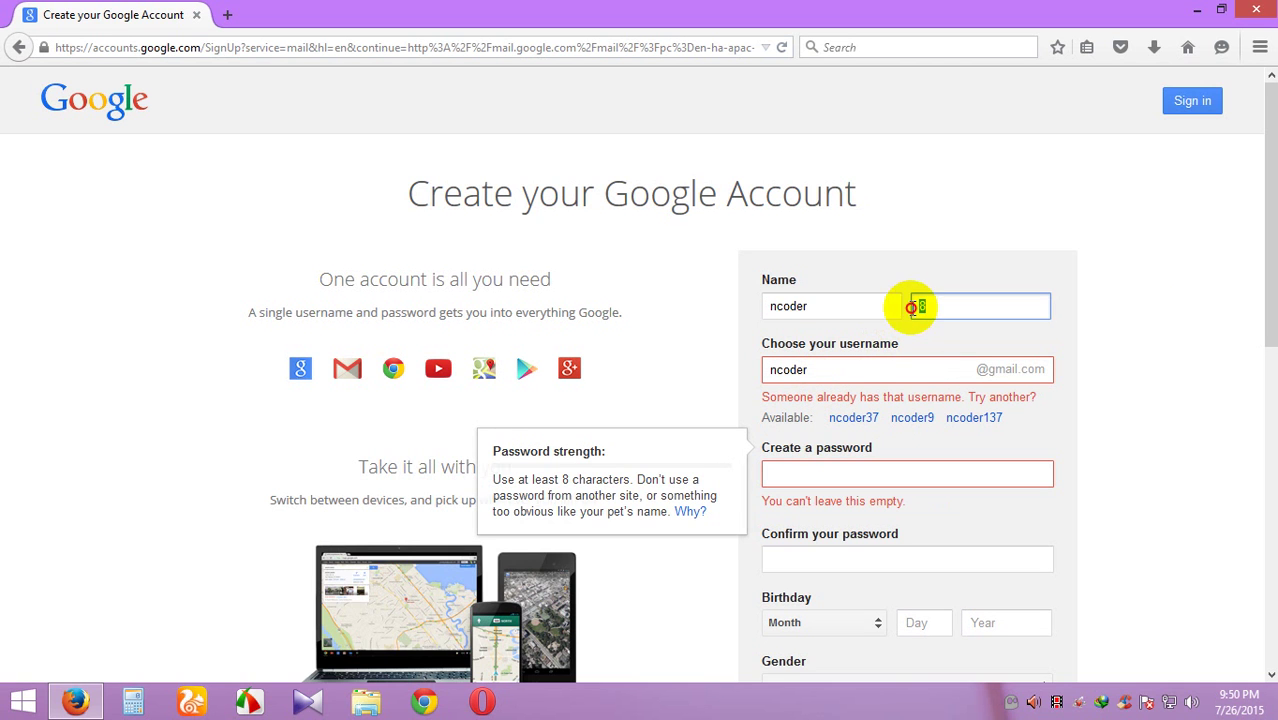
pyautogui.doubleClick(789, 303)
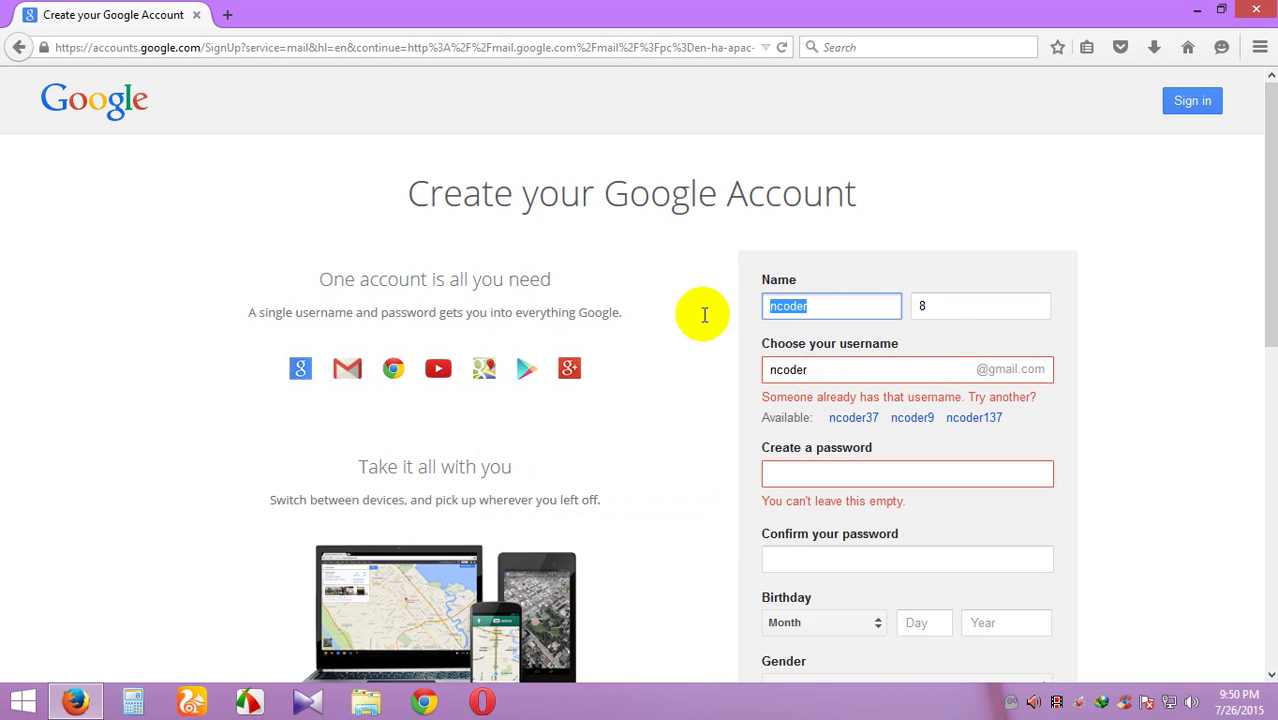
pyautogui.doubleClick(948, 306)
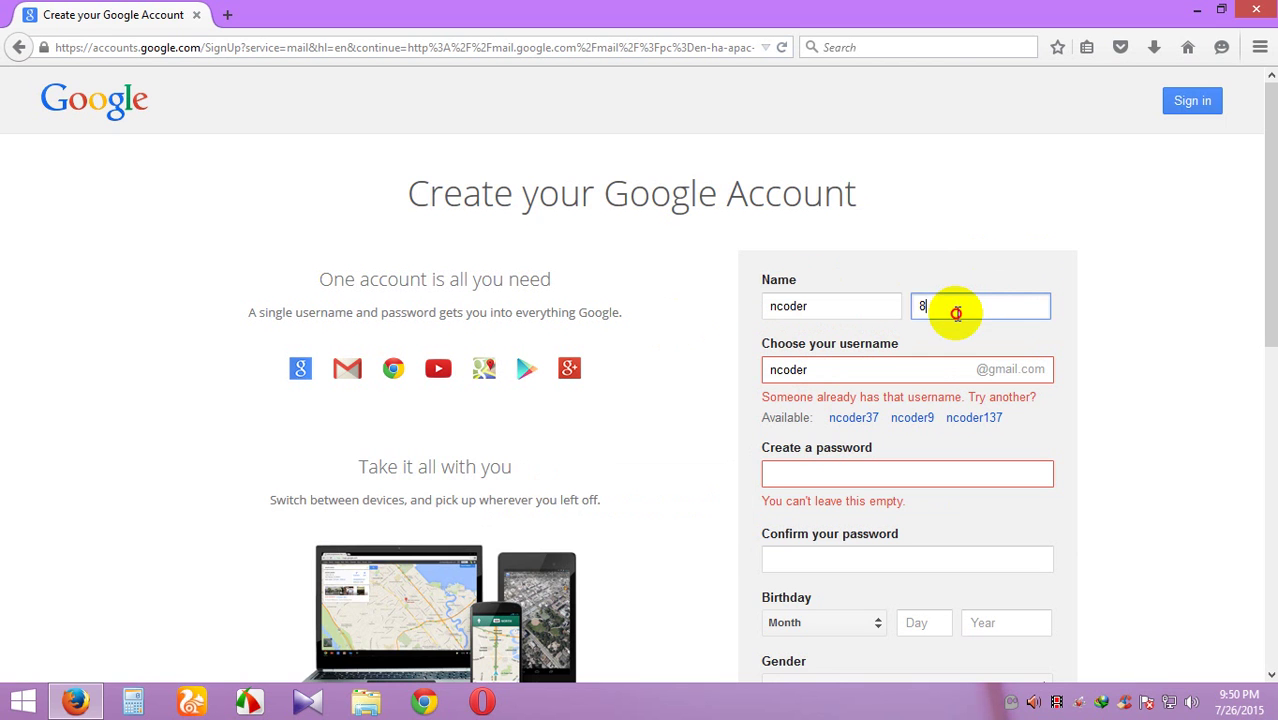
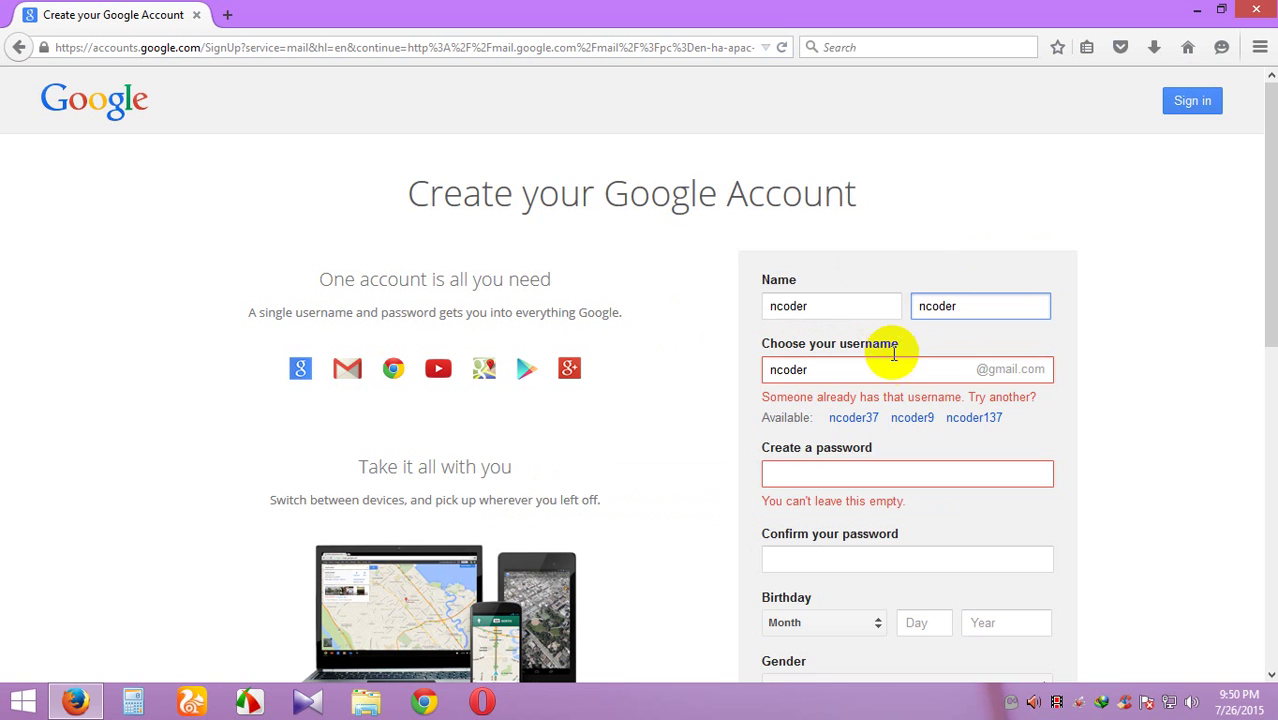
pyautogui.click(830, 374)
pyautogui.write('8')
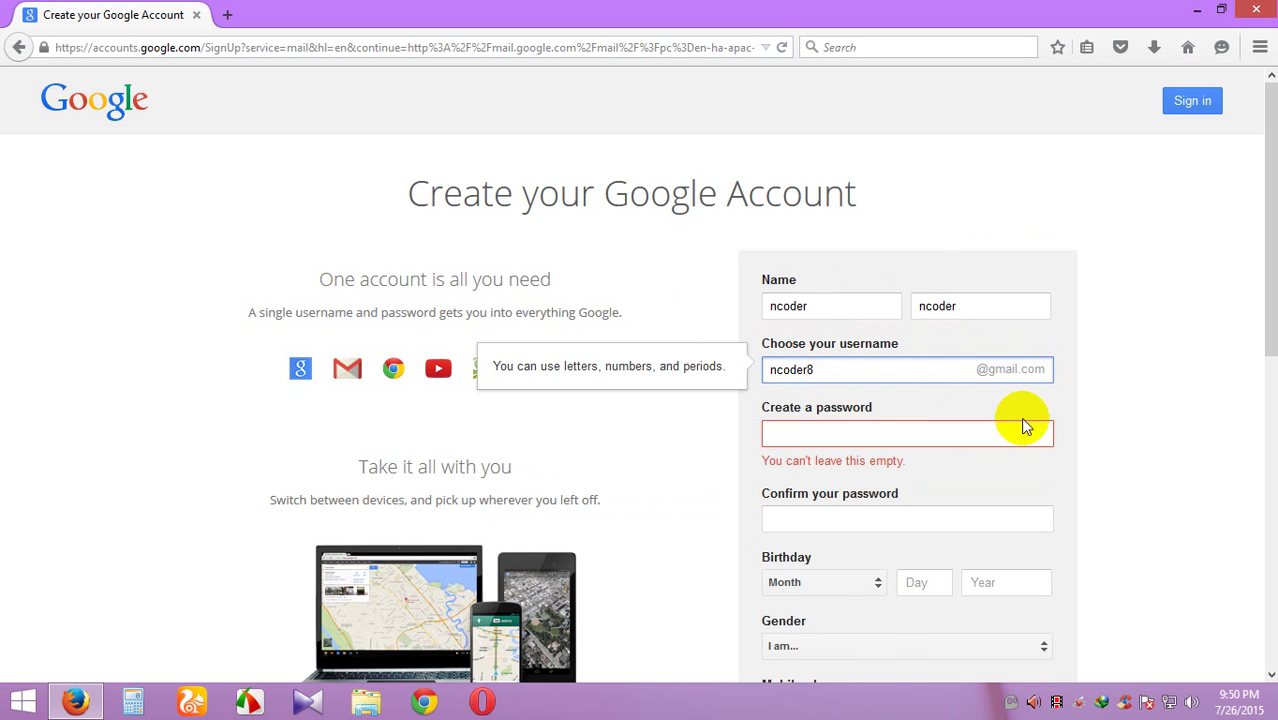
pyautogui.click(1071, 398)
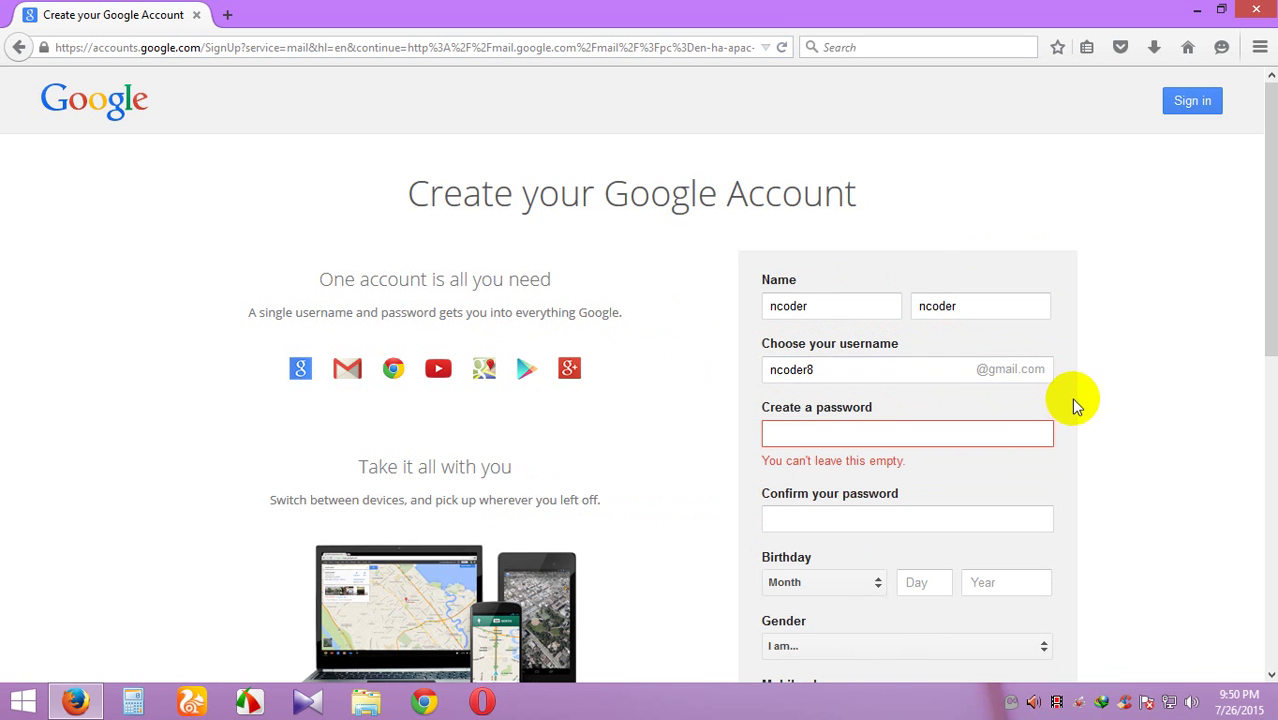
# Revise the username by appending 'demo' until it is accepted, ready for the password.
pyautogui.click(812, 369)
pyautogui.press('BackSpace')
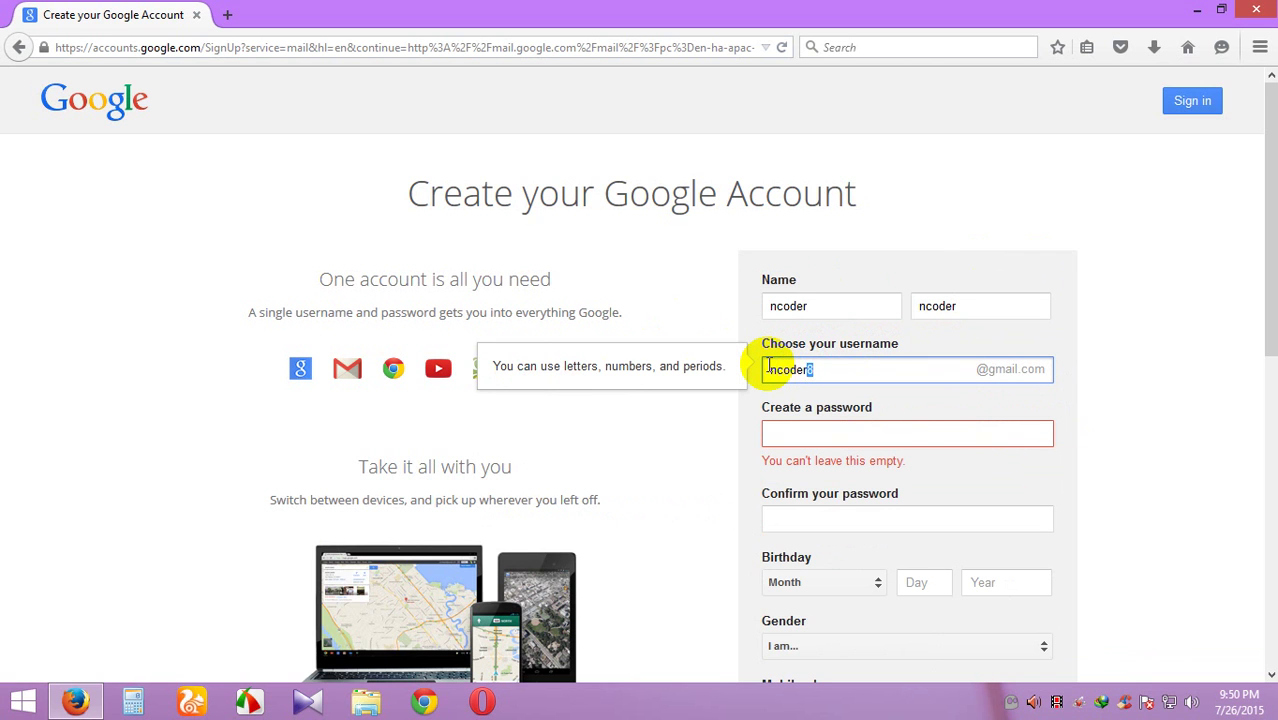
pyautogui.write('demo')
pyautogui.click(1208, 437)
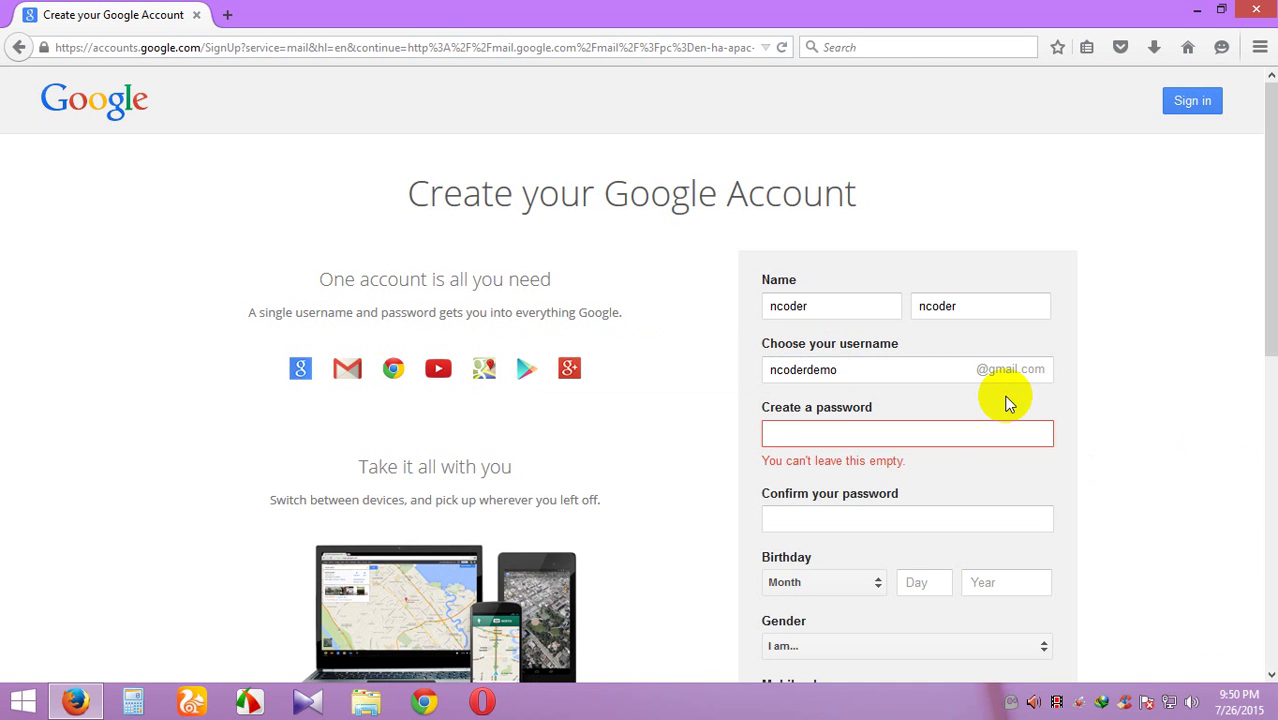
pyautogui.click(935, 432)
pyautogui.click(913, 374)
pyautogui.click(875, 425)
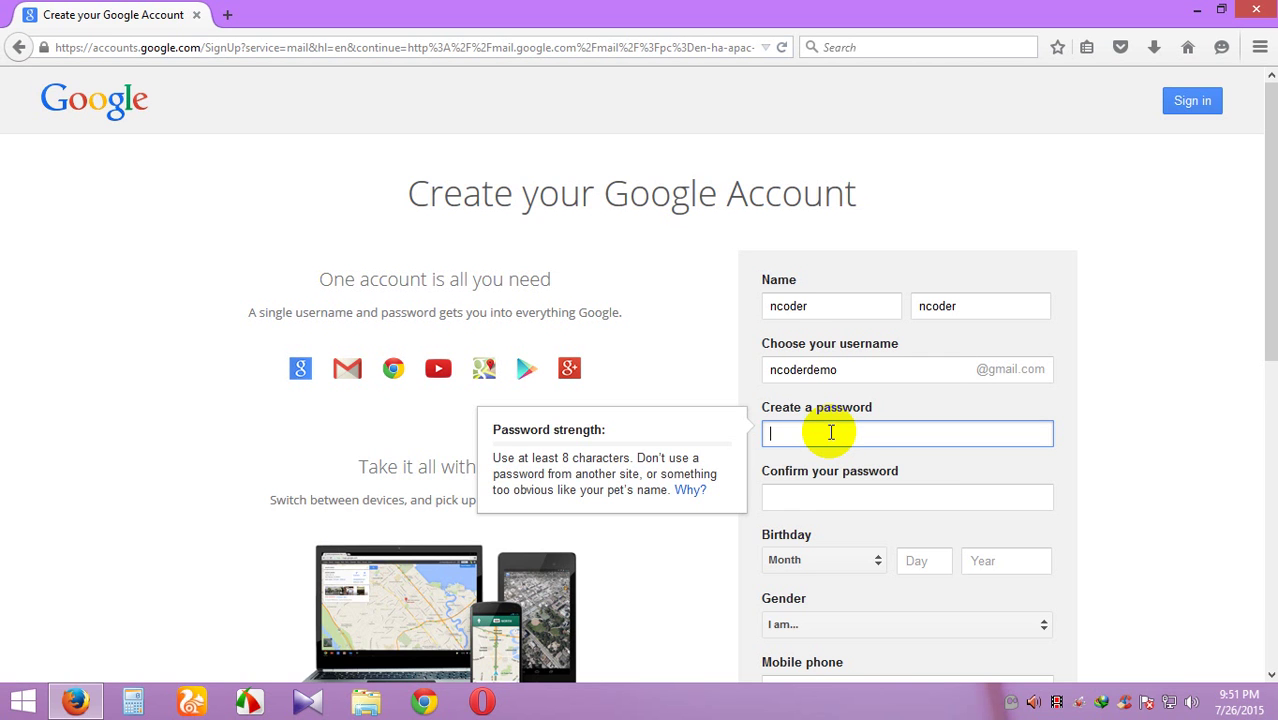
# Enter a strong account password and confirm it.
pyautogui.write('•••••••••••••')
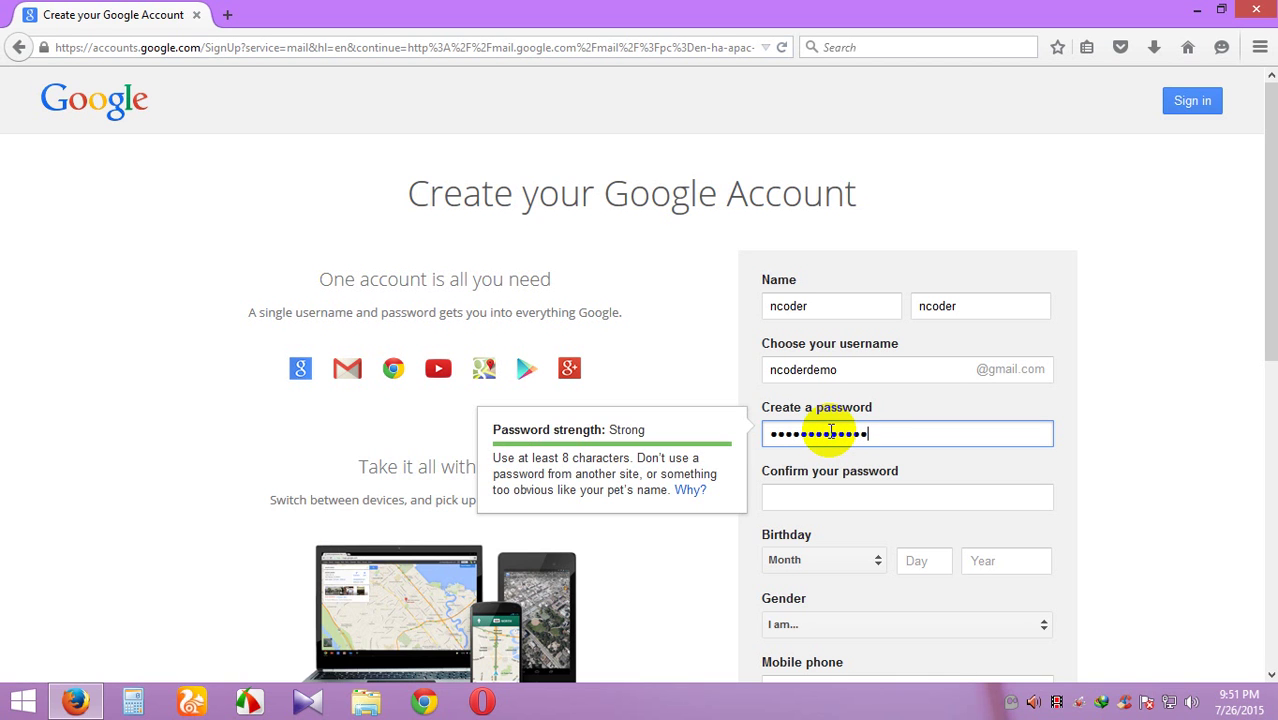
pyautogui.click(820, 500)
pyautogui.write('•••••••••••••')
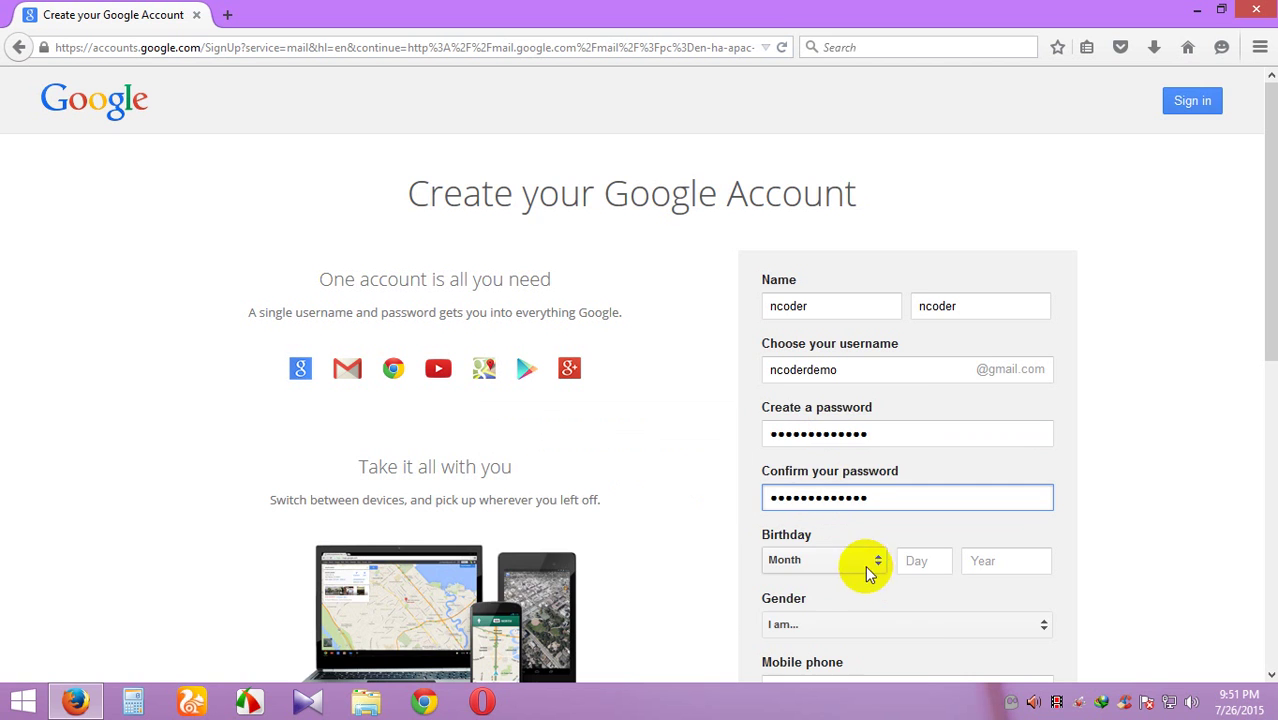
# Set the birthday to May 8, 1990.
pyautogui.click(867, 563)
pyautogui.click(805, 508)
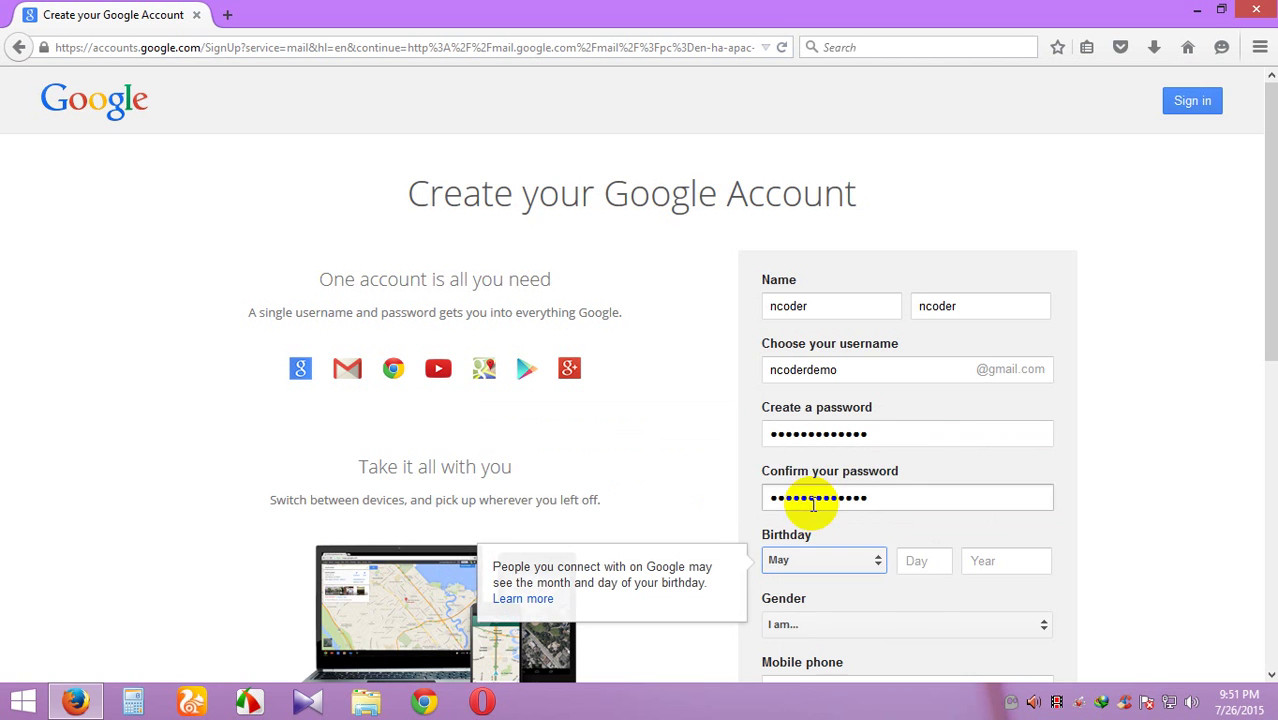
pyautogui.click(931, 560)
pyautogui.write('8')
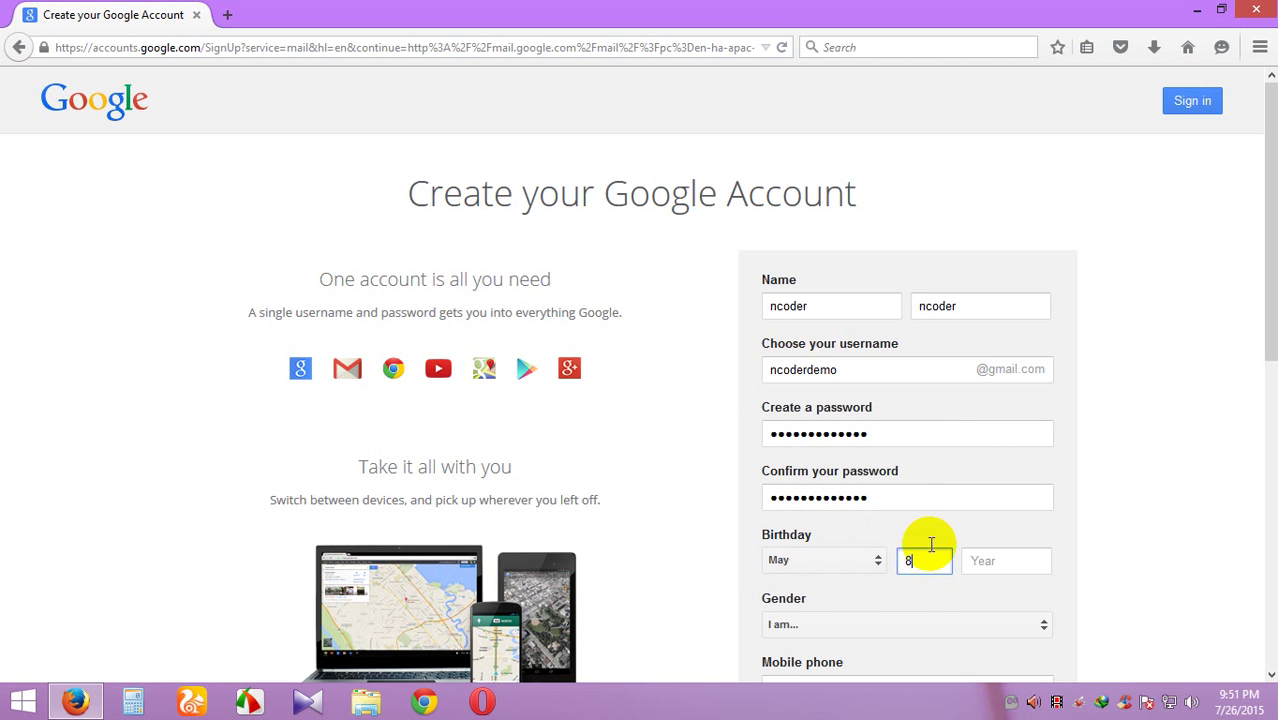
pyautogui.click(976, 561)
pyautogui.write('1990')
# Set gender to Male and fill in the mobile number and current e-mail address.
pyautogui.scroll(-3, 985, 550)
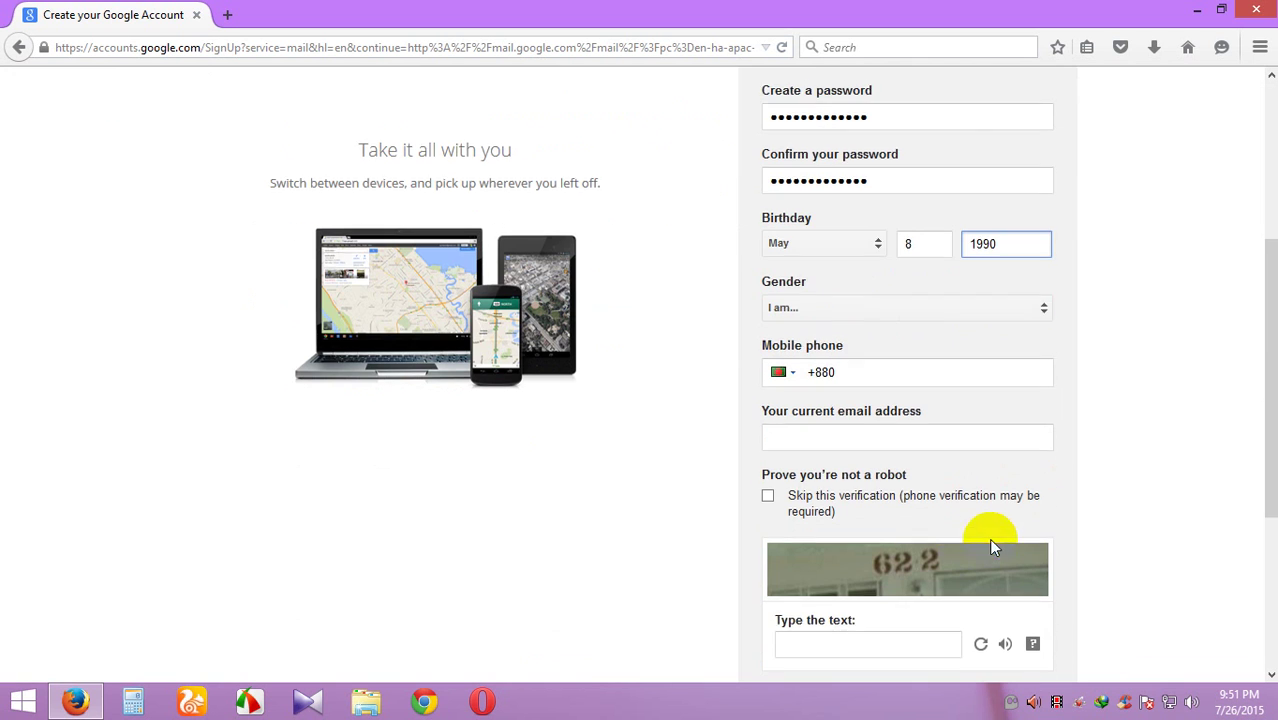
pyautogui.click(1022, 310)
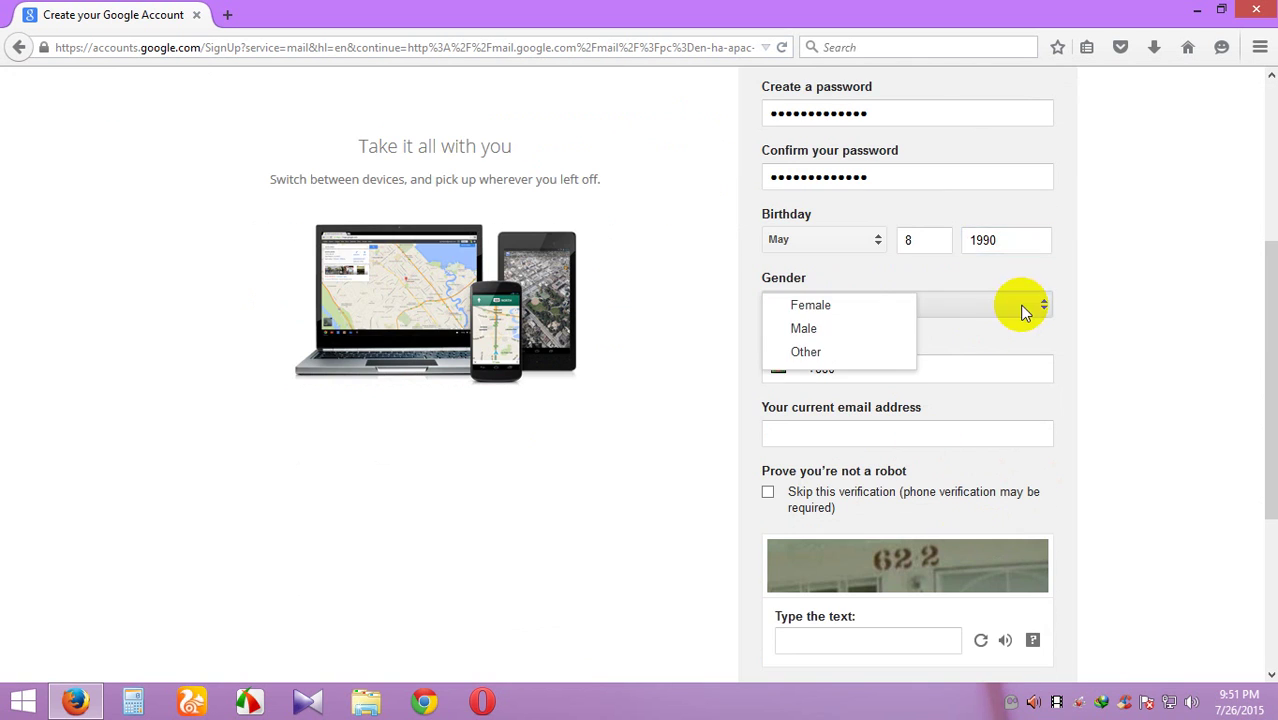
pyautogui.click(805, 330)
pyautogui.click(880, 372)
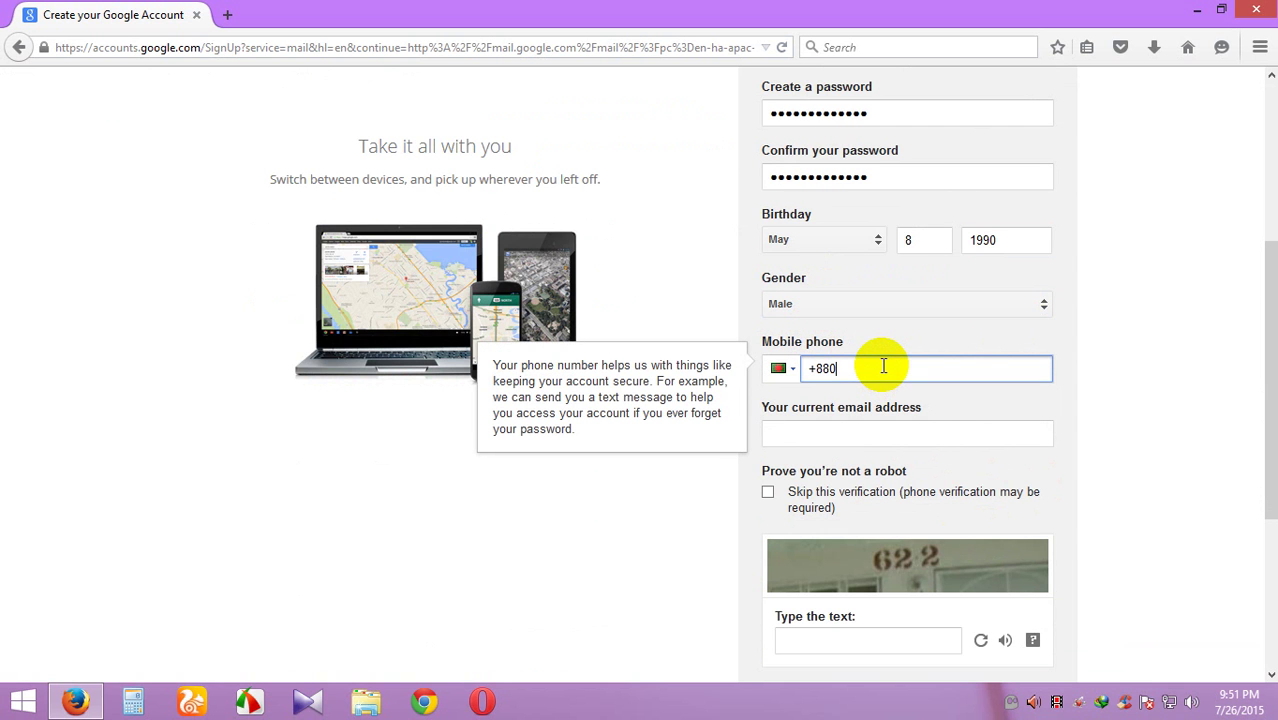
pyautogui.click(822, 428)
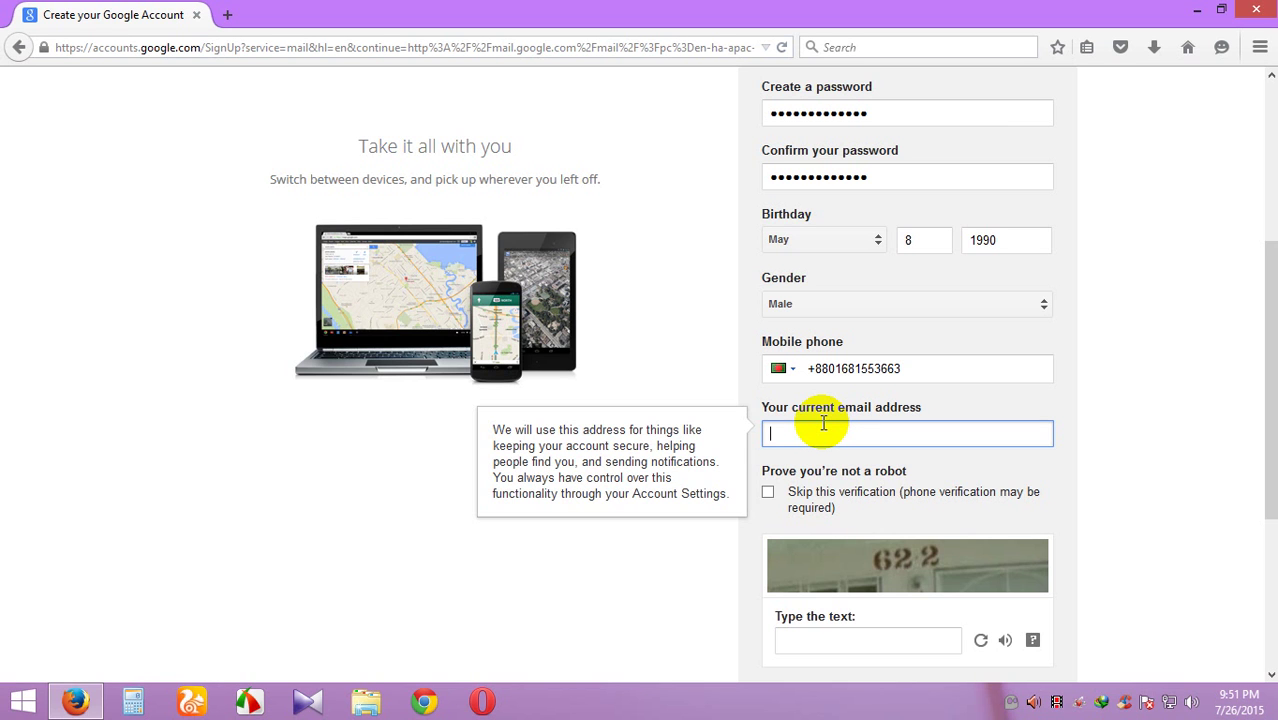
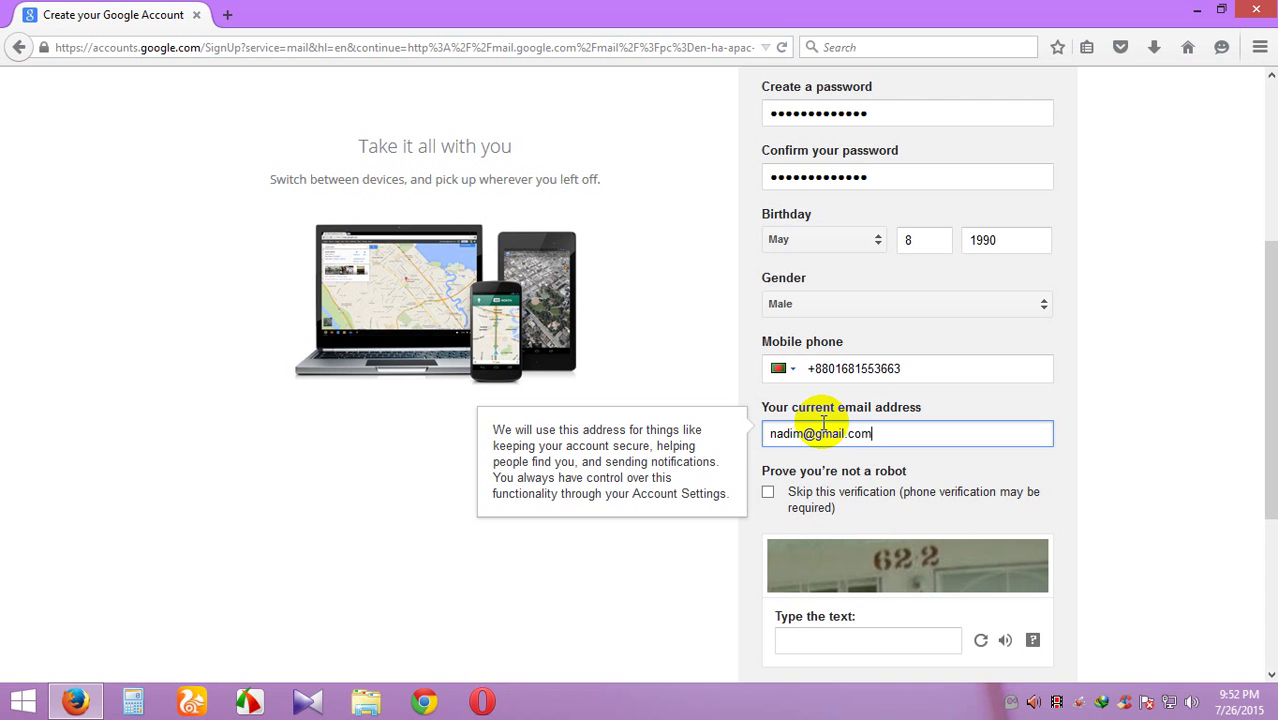
# Skip the robot check, set the location, accept the terms and submit the form.
pyautogui.click(768, 491)
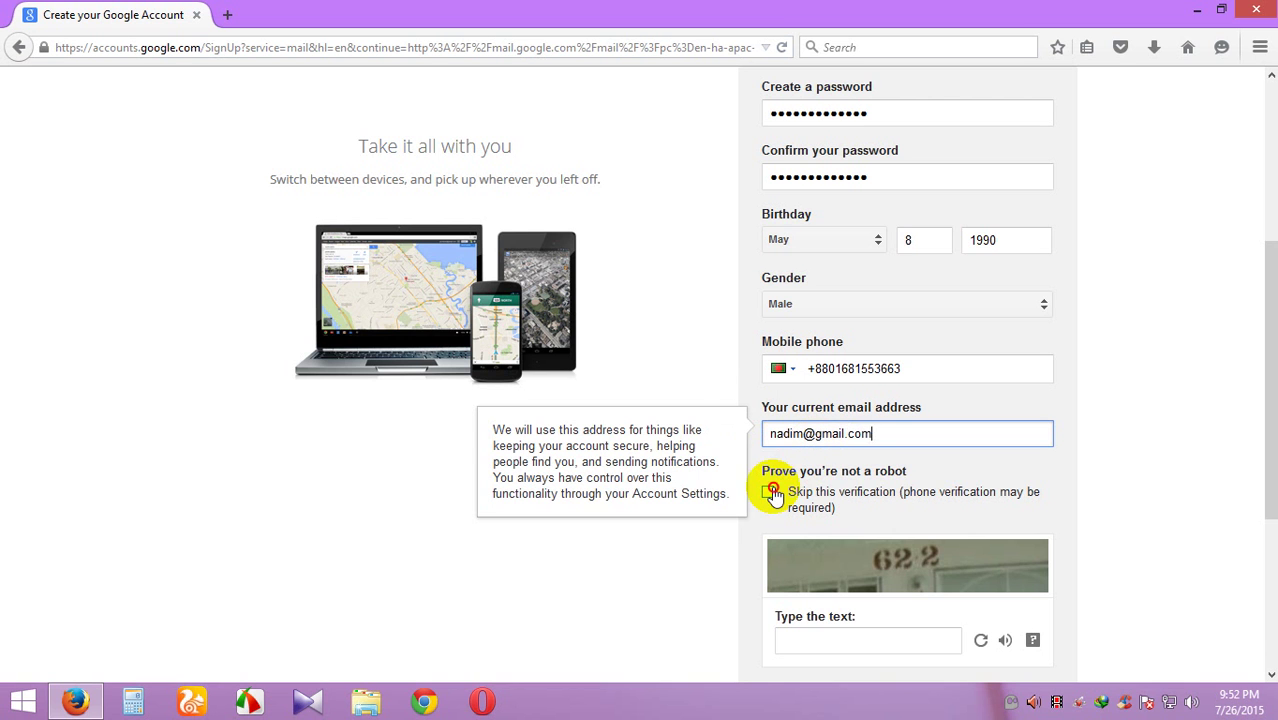
pyautogui.scroll(-3, 783, 504)
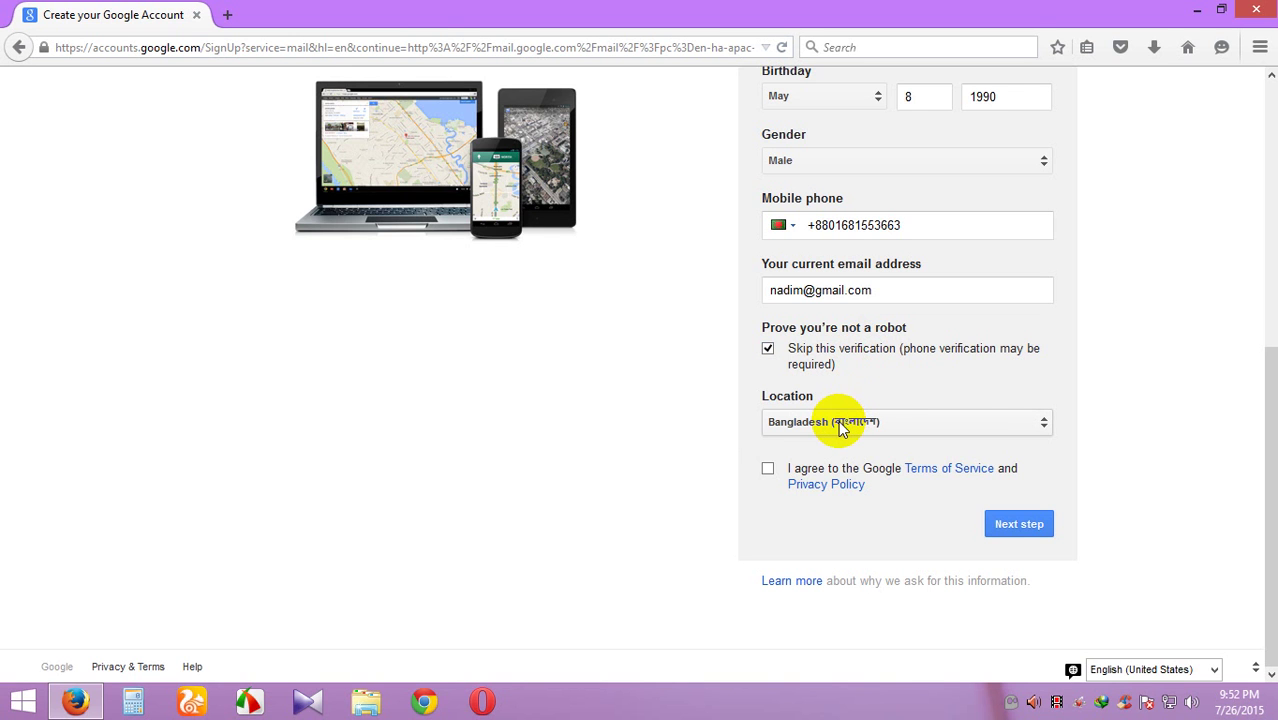
pyautogui.click(1084, 432)
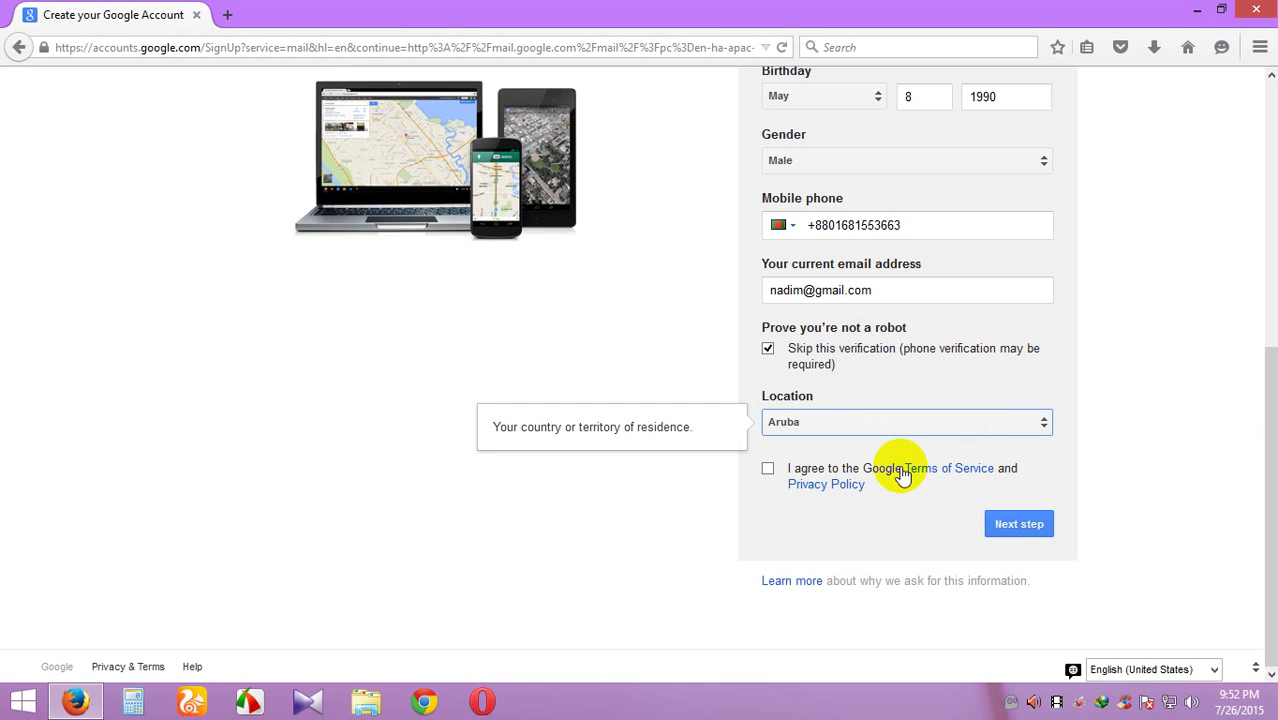
pyautogui.click(771, 474)
pyautogui.click(1022, 525)
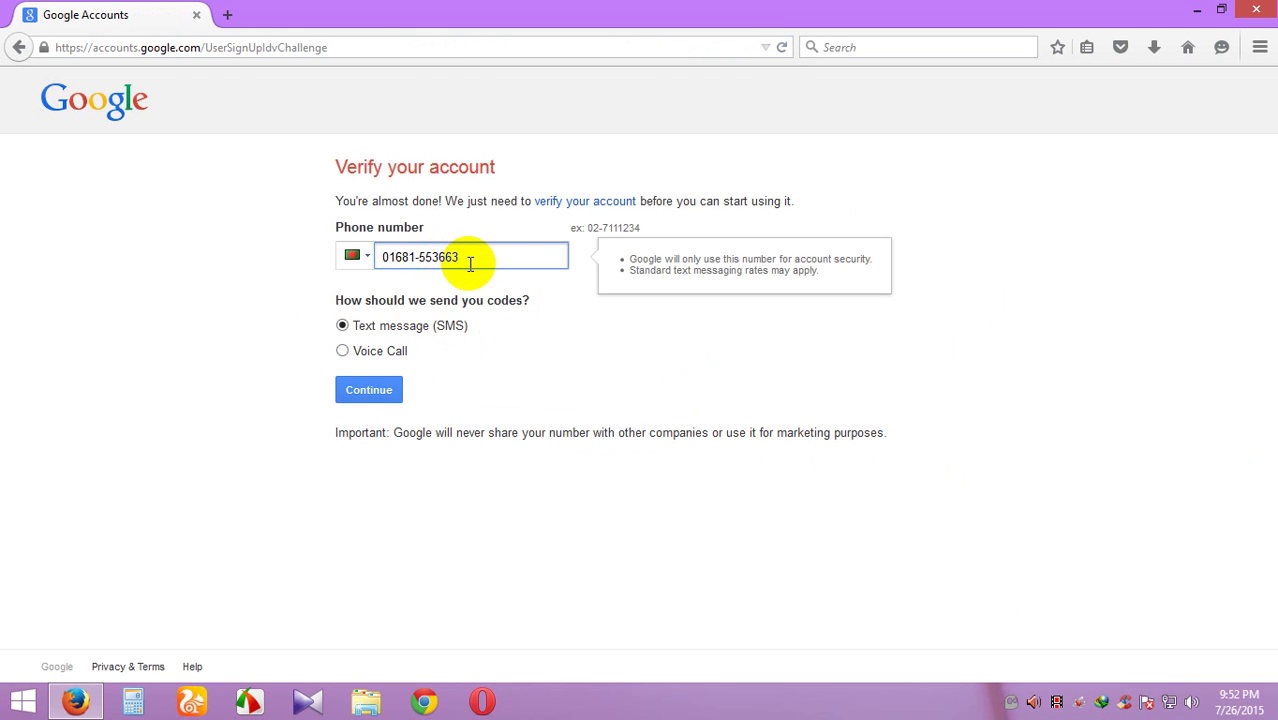
# Get the verification code by SMS and enter it, retyping it after the mismatch error.
pyautogui.click(385, 389)
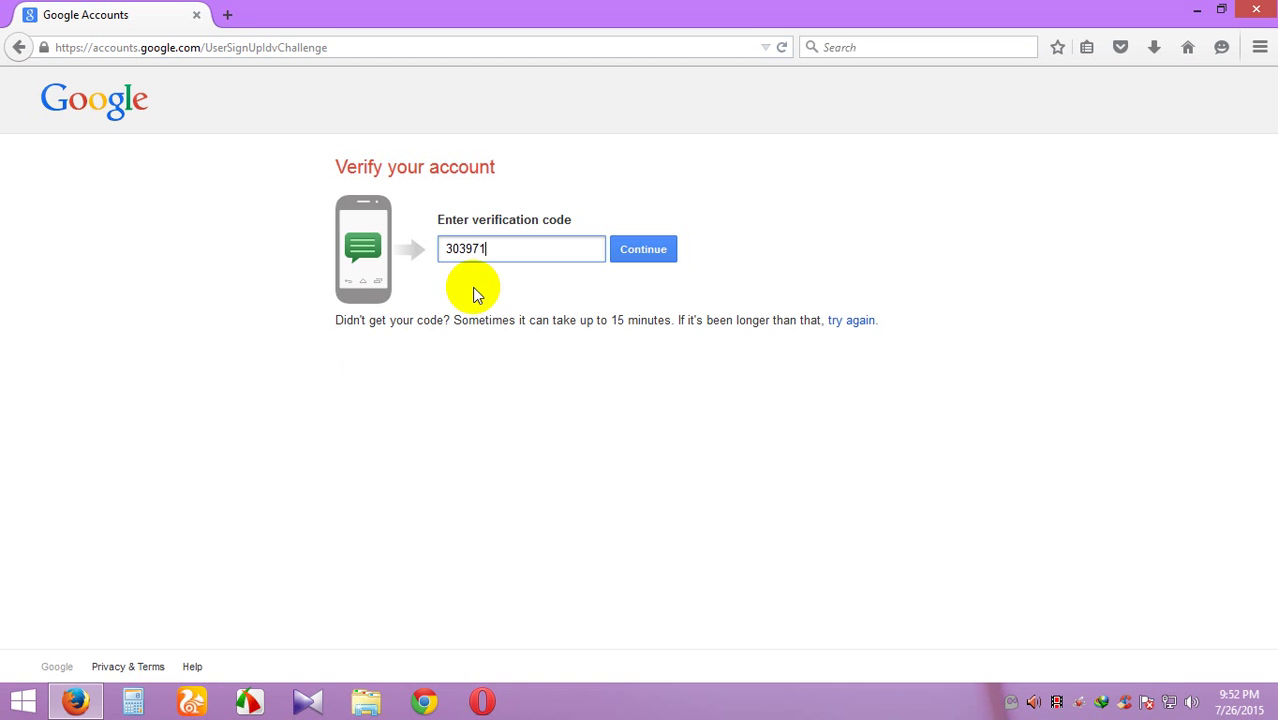
pyautogui.click(658, 254)
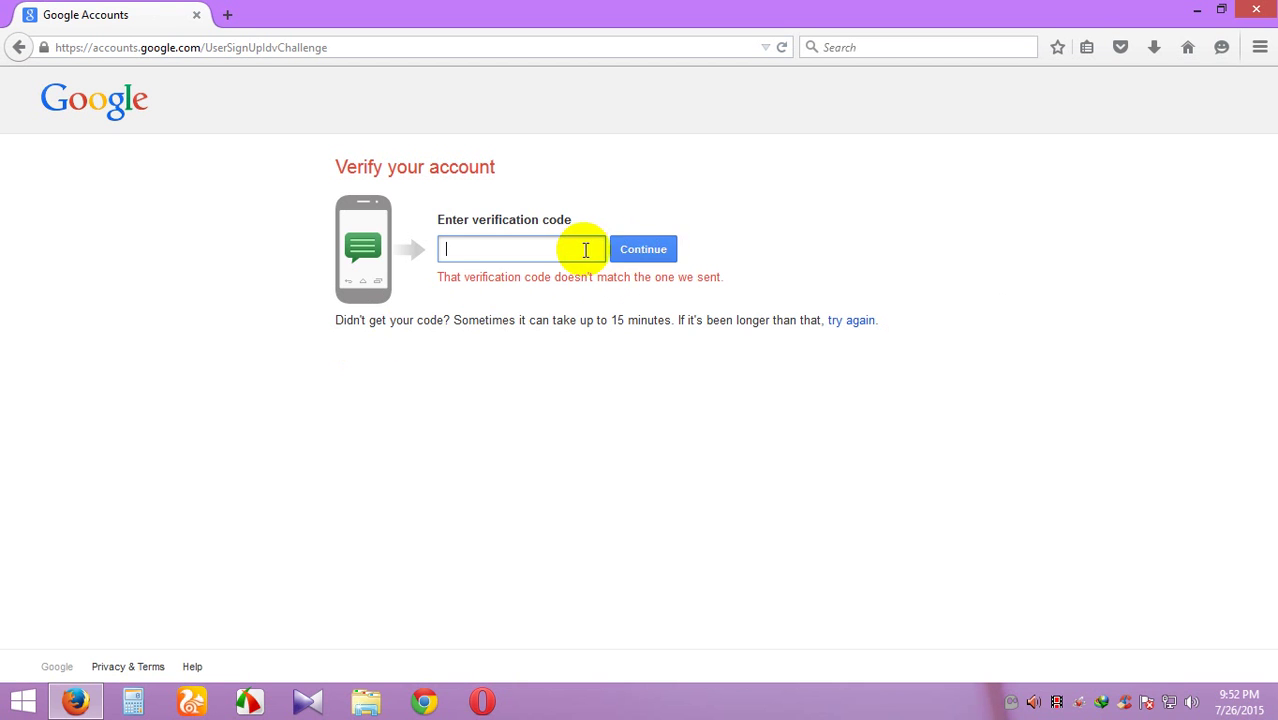
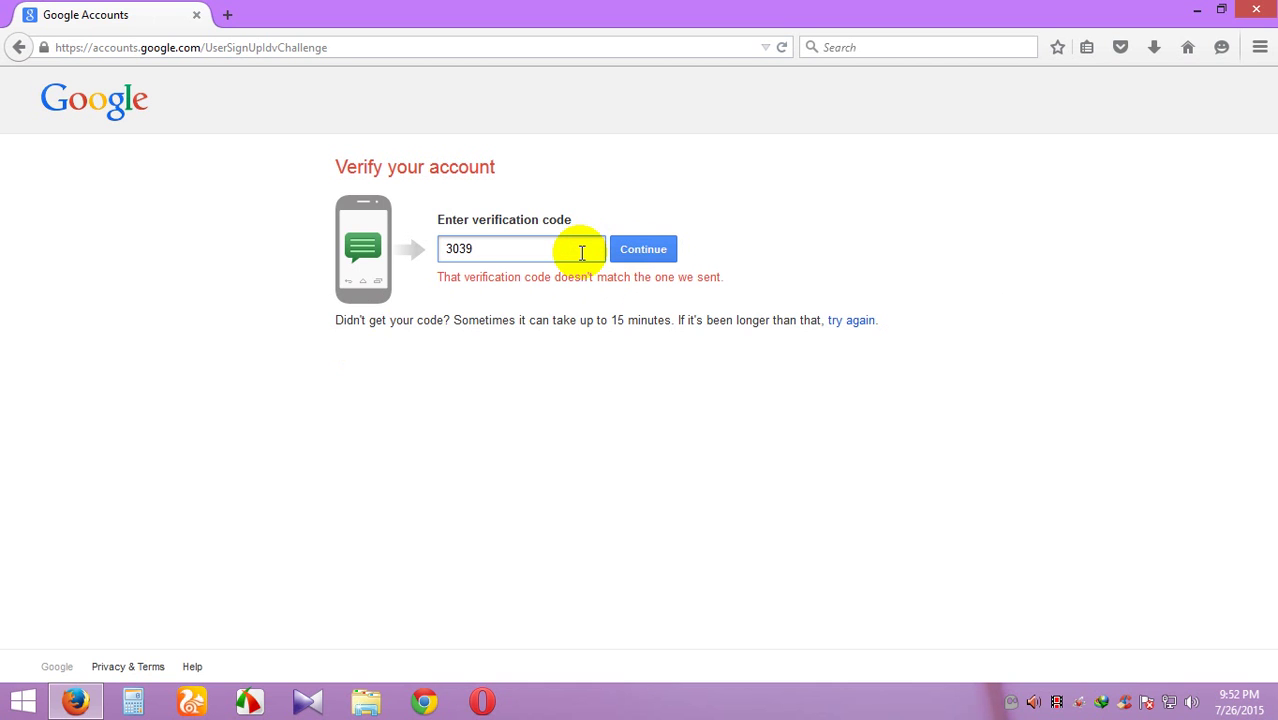
pyautogui.click(648, 251)
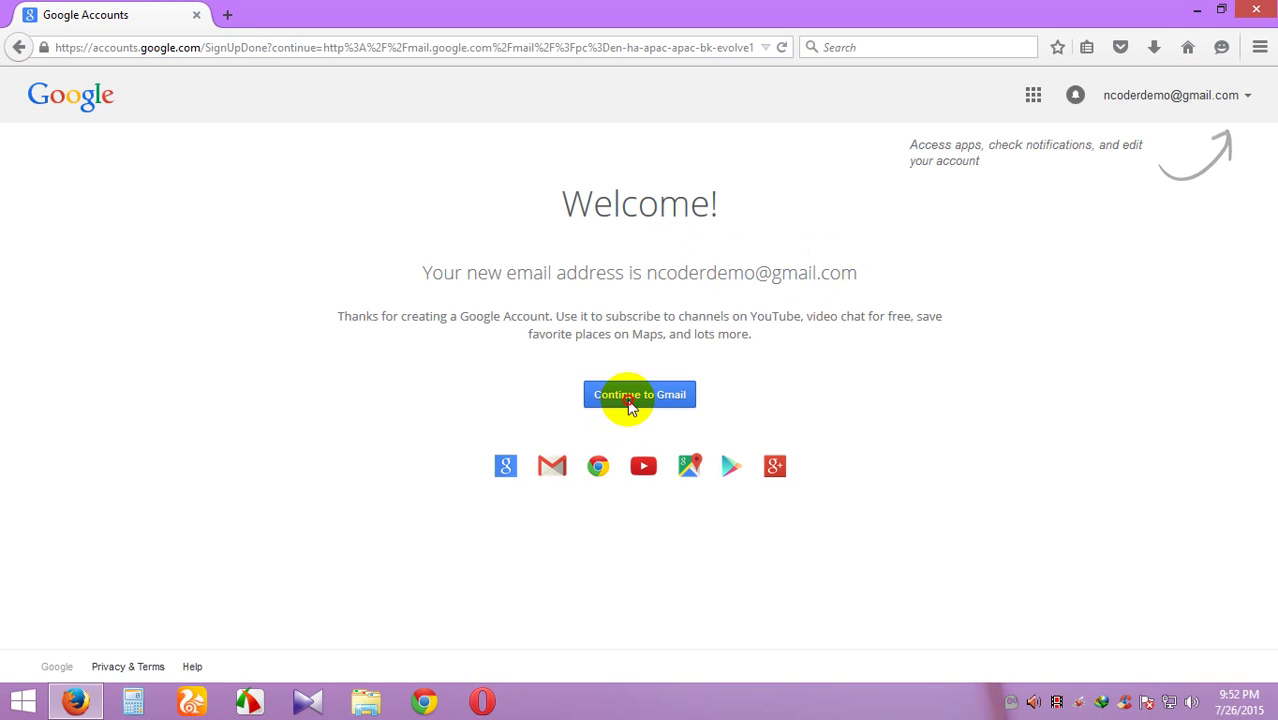
# Continue from the Welcome page to Gmail.
pyautogui.click(630, 405)
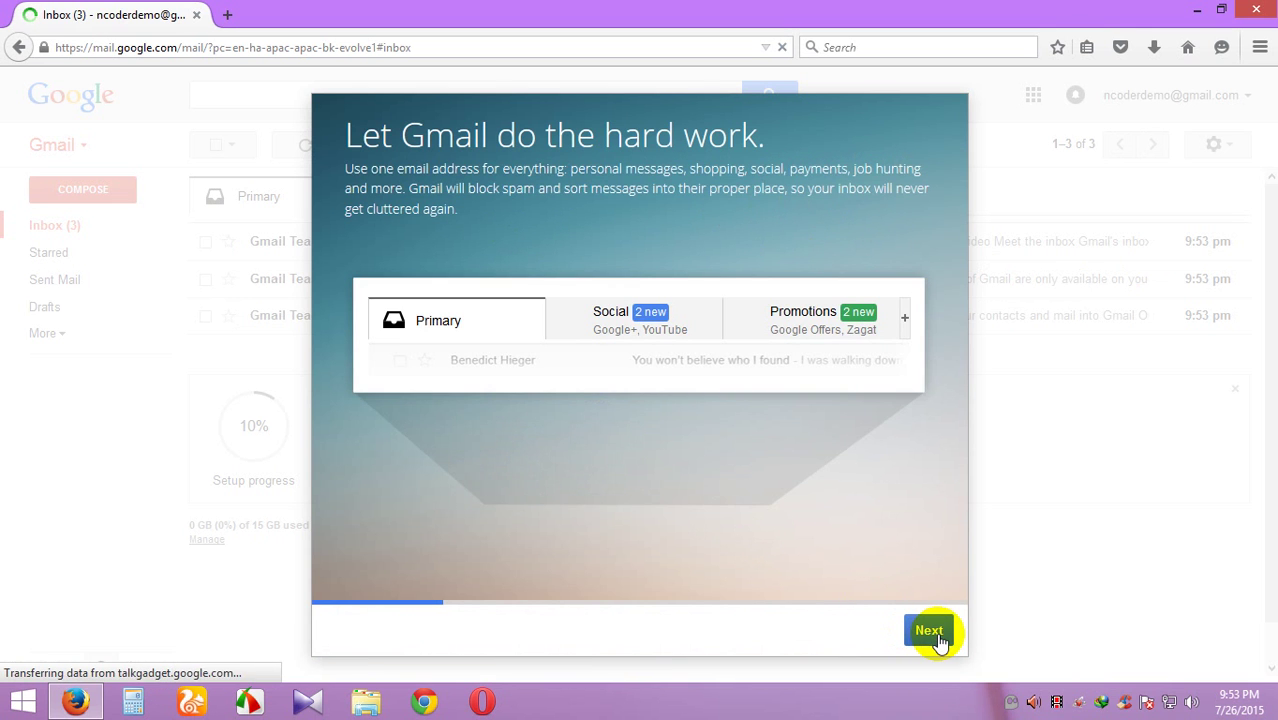
# Step through all the welcome slides and finish the tour to reach the inbox.
pyautogui.click(933, 632)
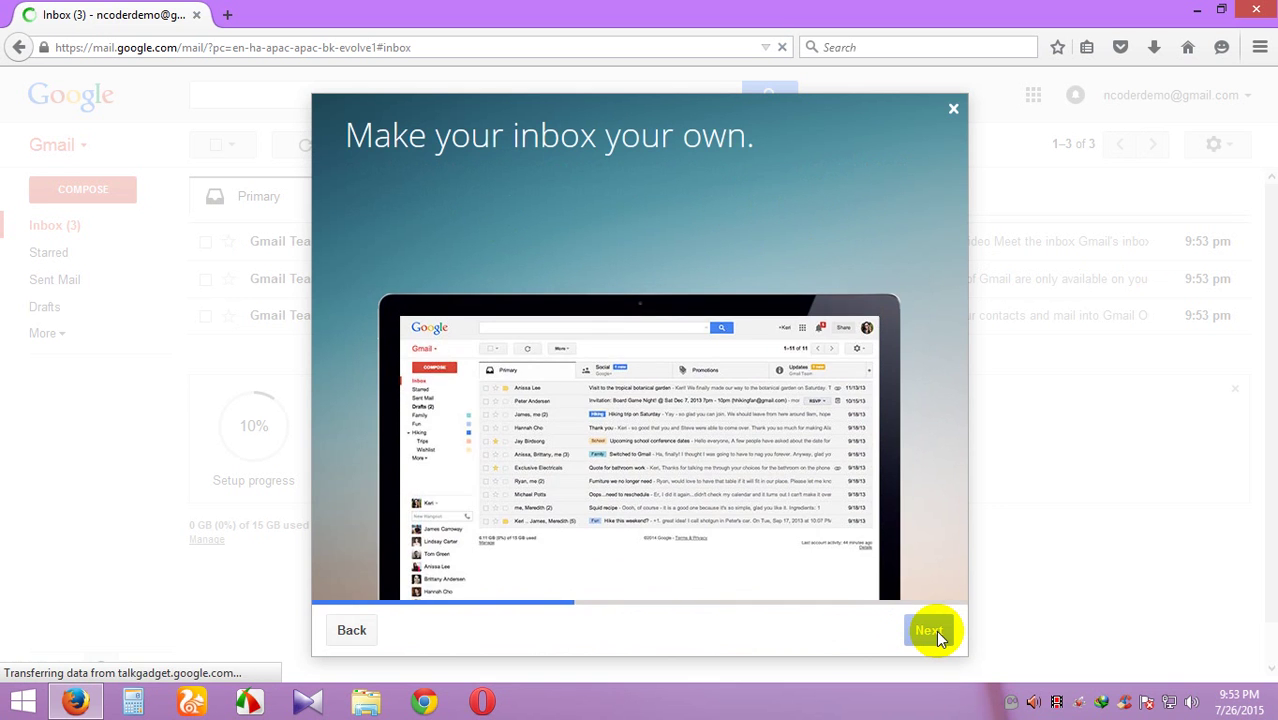
pyautogui.click(933, 632)
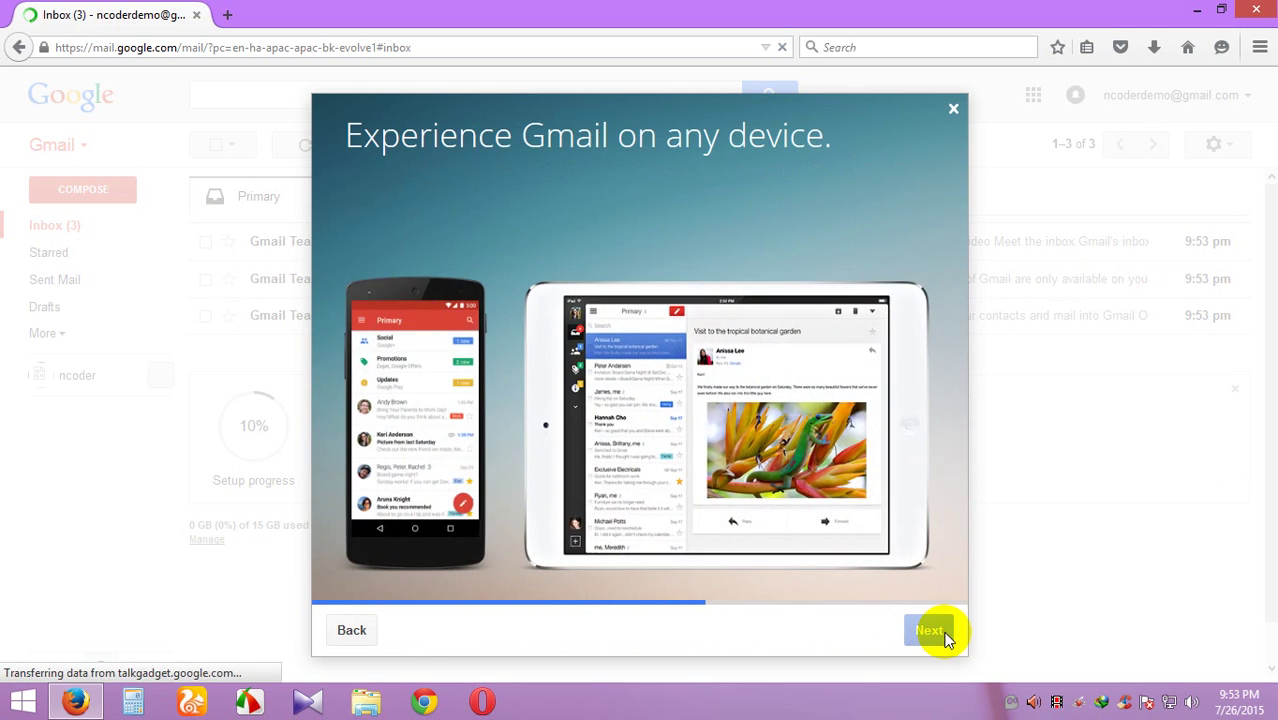
pyautogui.click(945, 634)
pyautogui.click(941, 636)
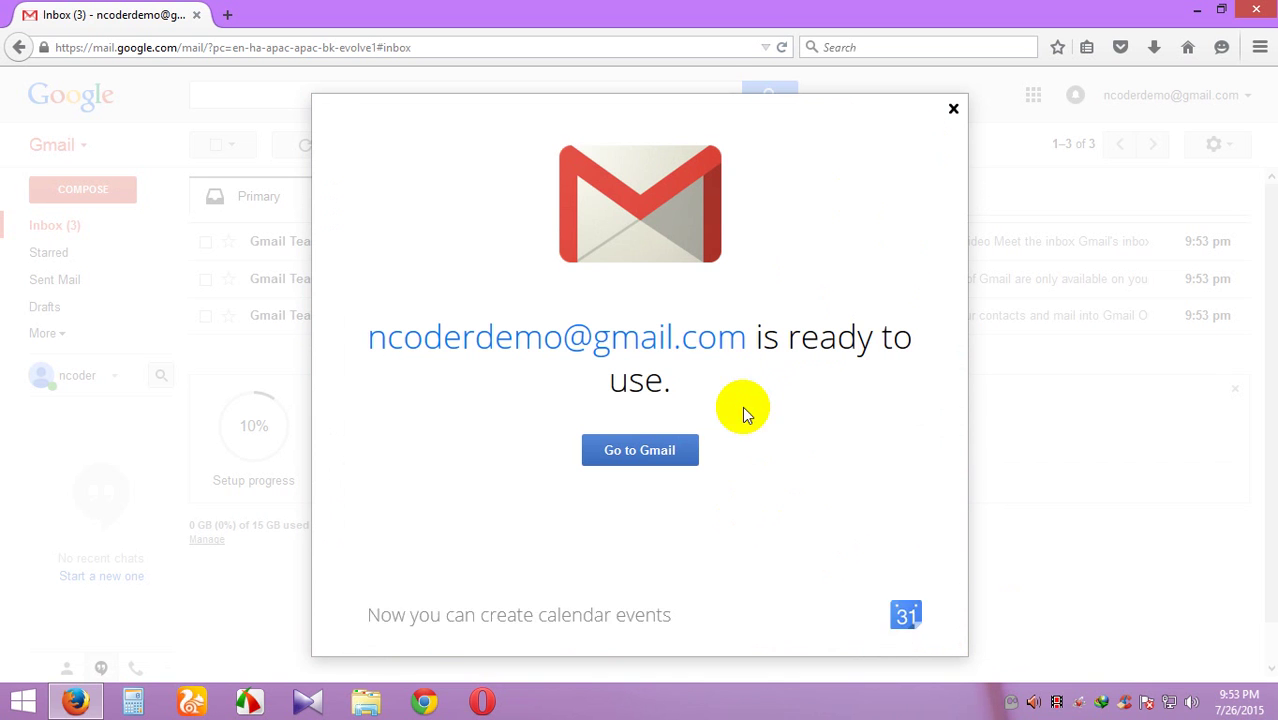
pyautogui.click(668, 450)
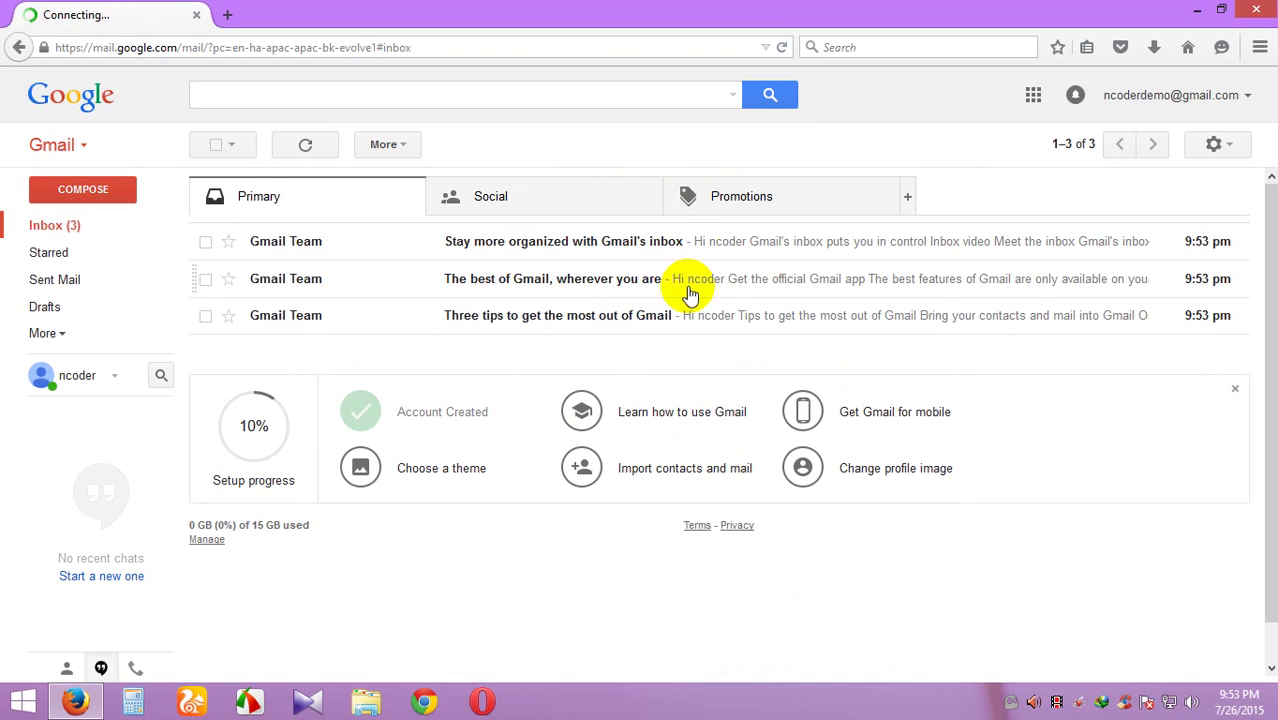
# Tick off all five setup tasks to reach 100%, then bring up the account menu.
pyautogui.click(582, 414)
pyautogui.click(805, 418)
pyautogui.click(805, 472)
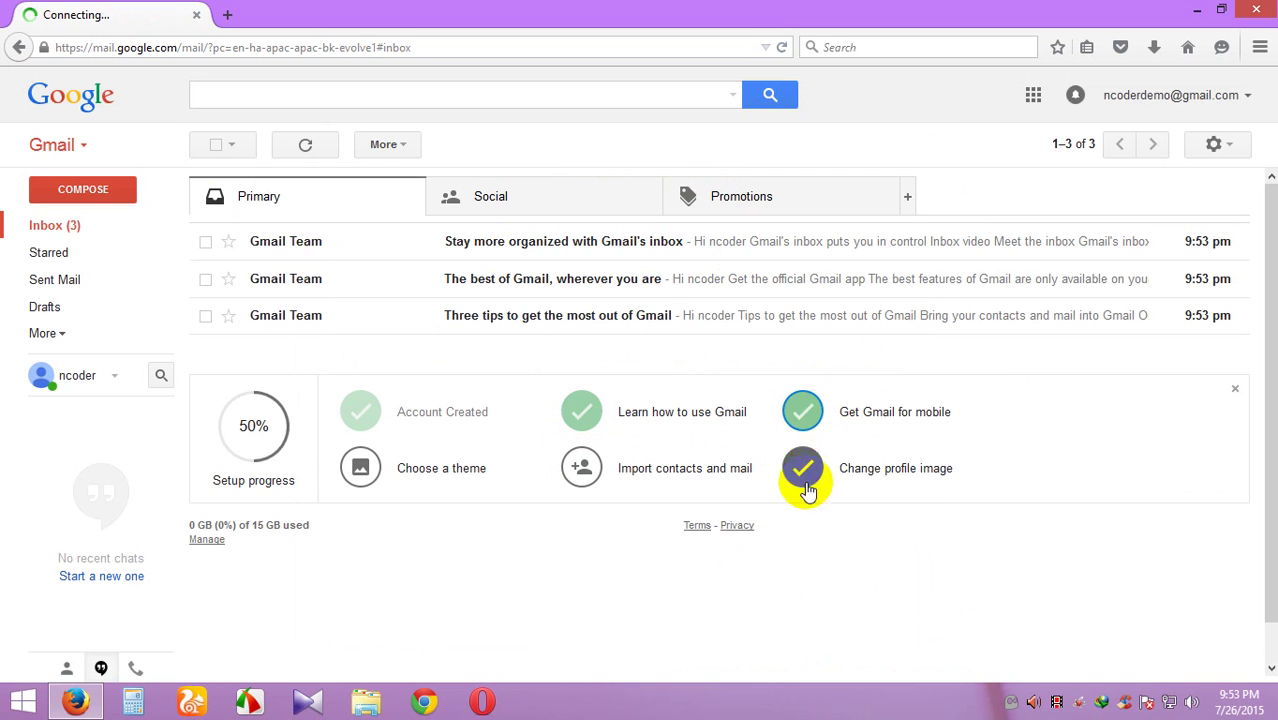
pyautogui.click(612, 472)
pyautogui.click(362, 467)
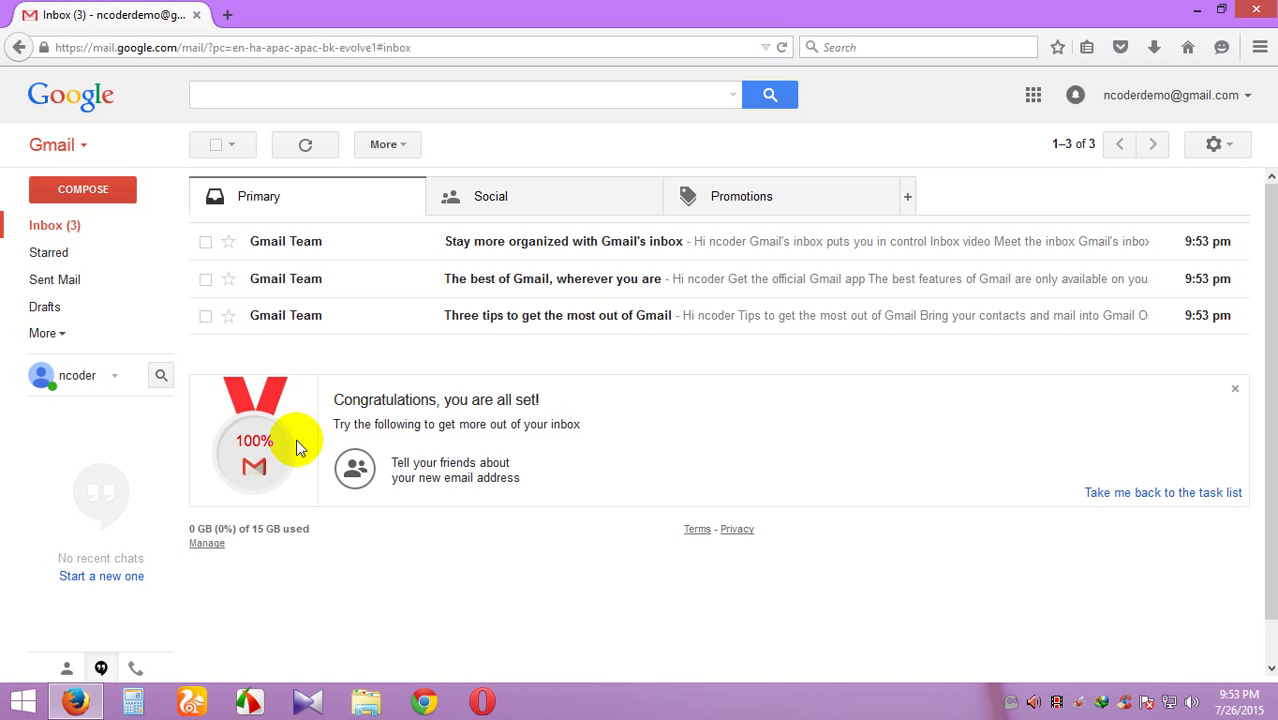
pyautogui.click(1245, 97)
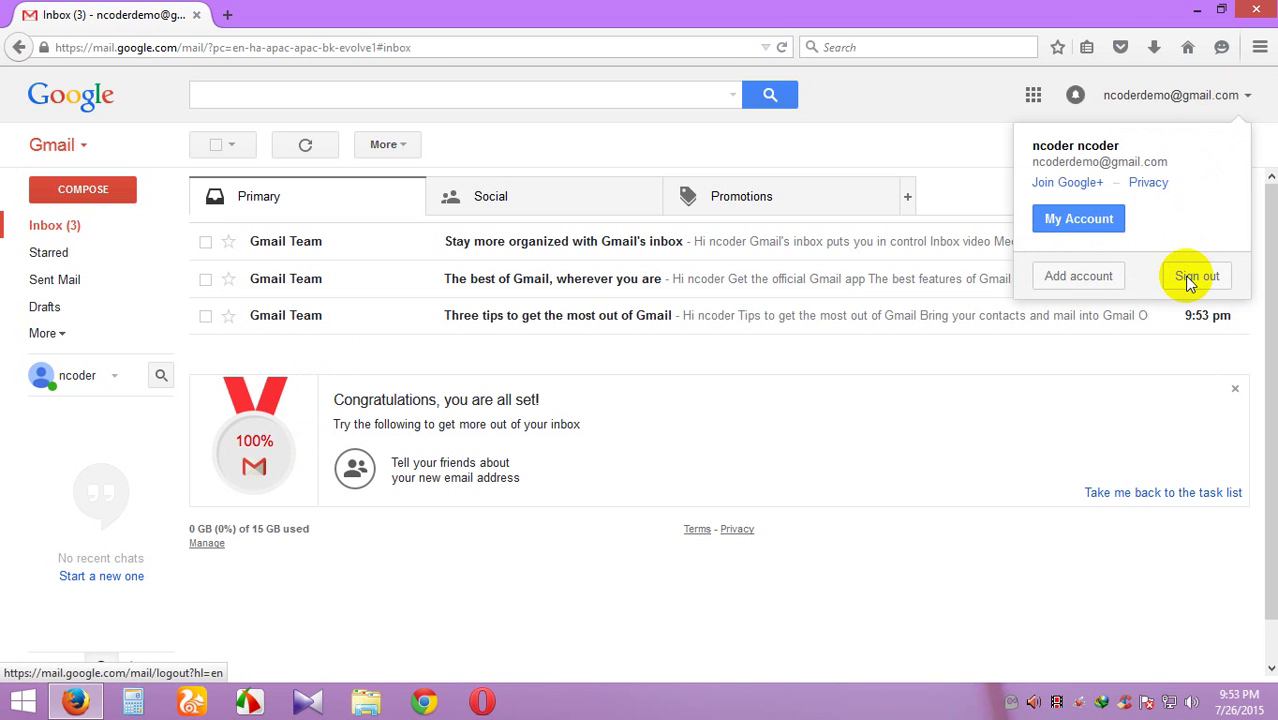